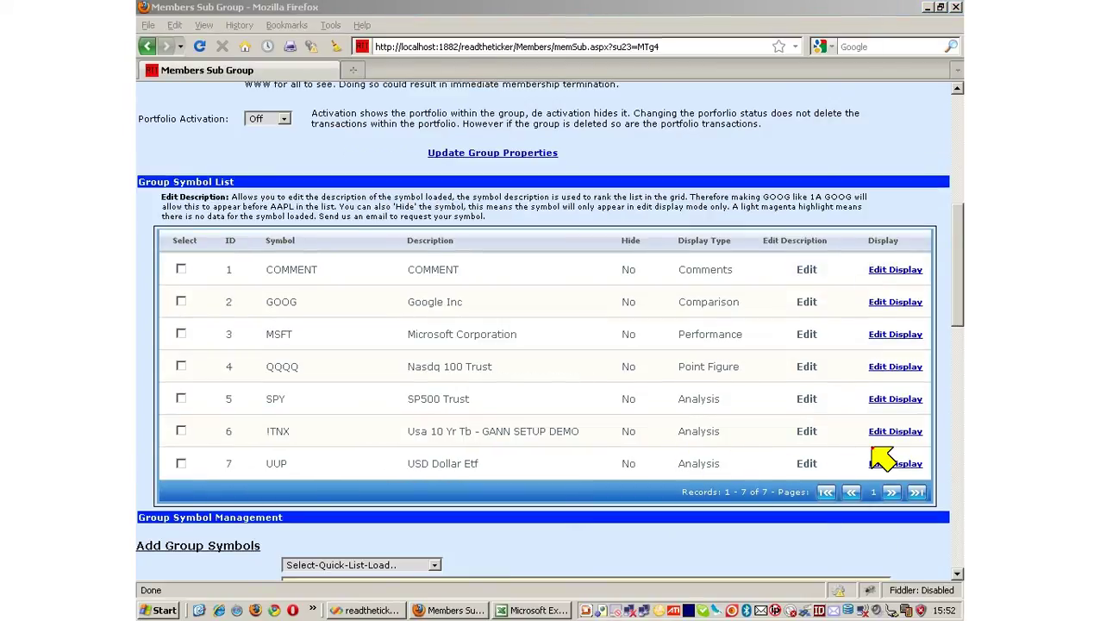
Open Edit Display for the !TNX row in the Group Symbol List
click(897, 429)
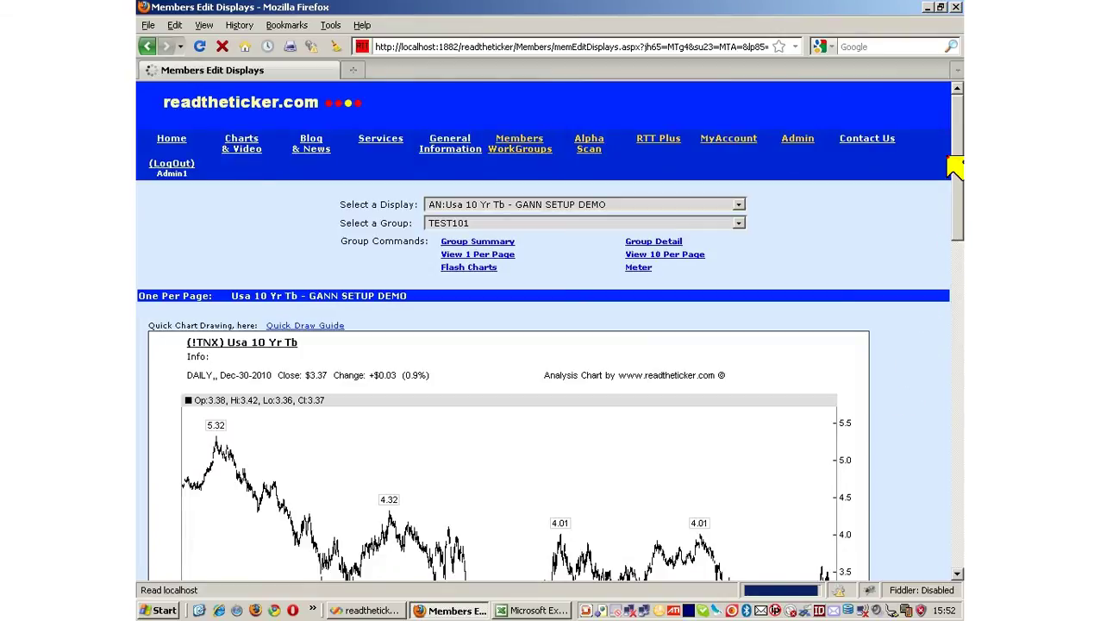
Scroll down to the General Settings panel showing the 800 by 350 chart size
scroll(957, 165, down, 2)
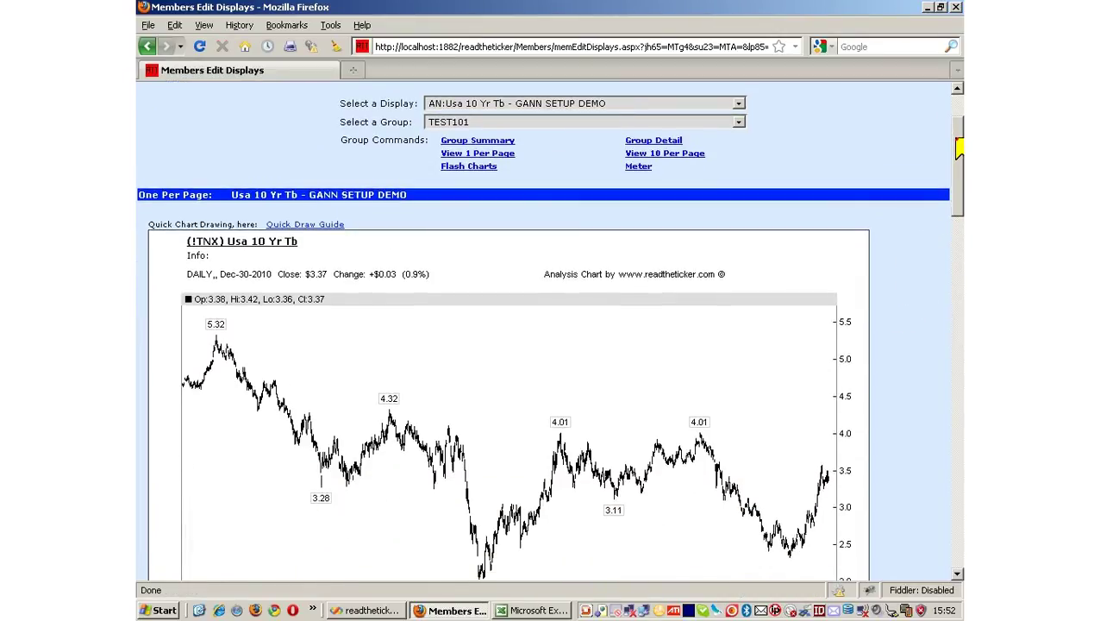
scroll(958, 152, down, 2)
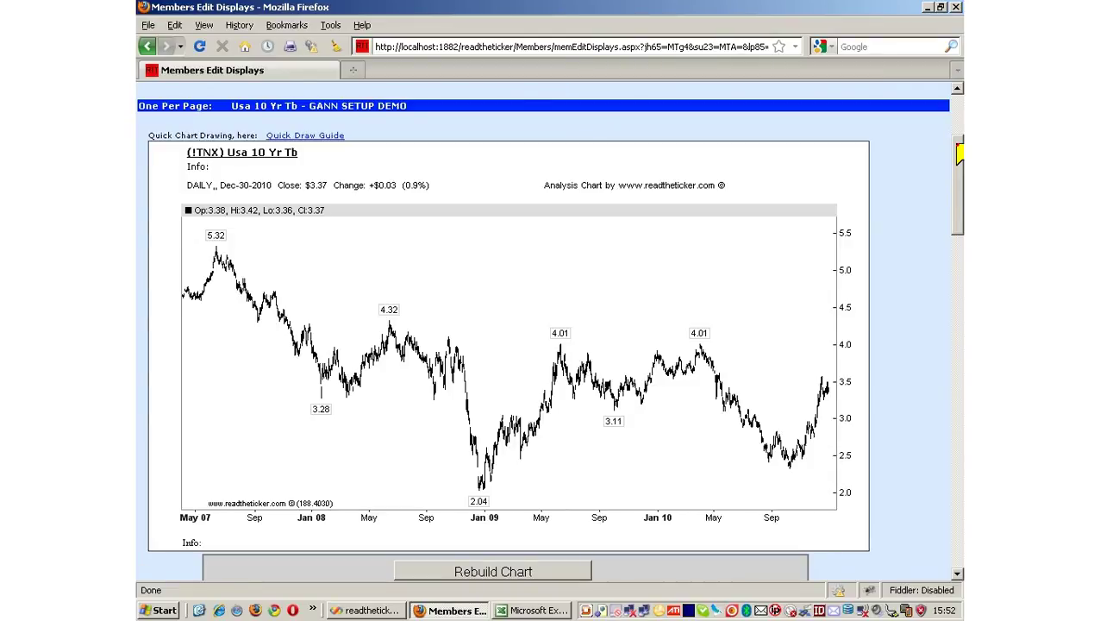
mouse_move(221, 256)
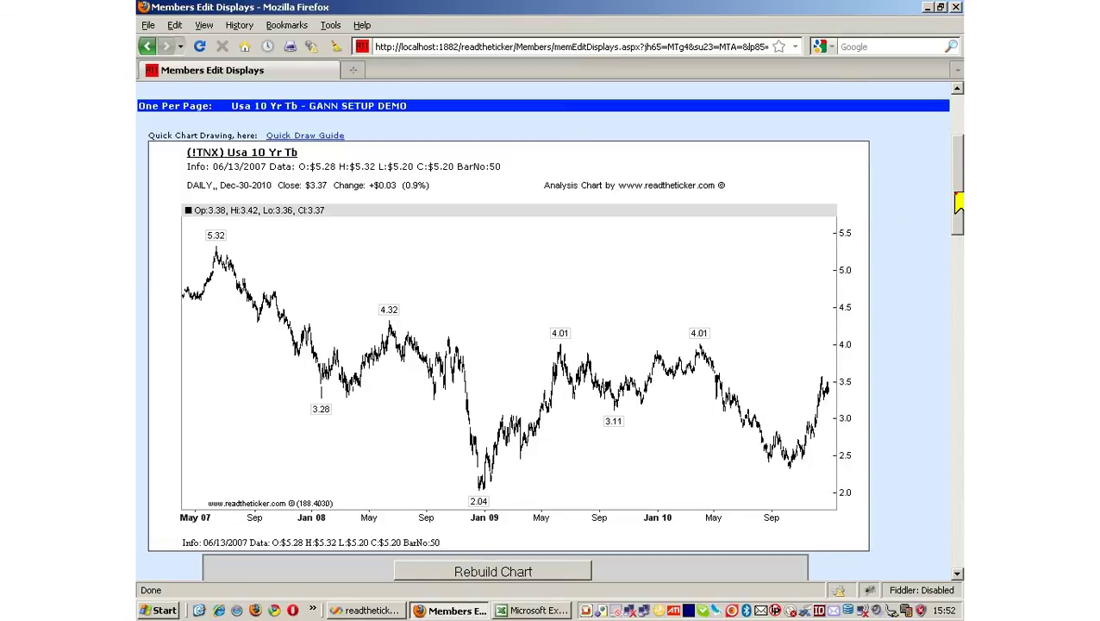
drag(958, 200, 957, 224)
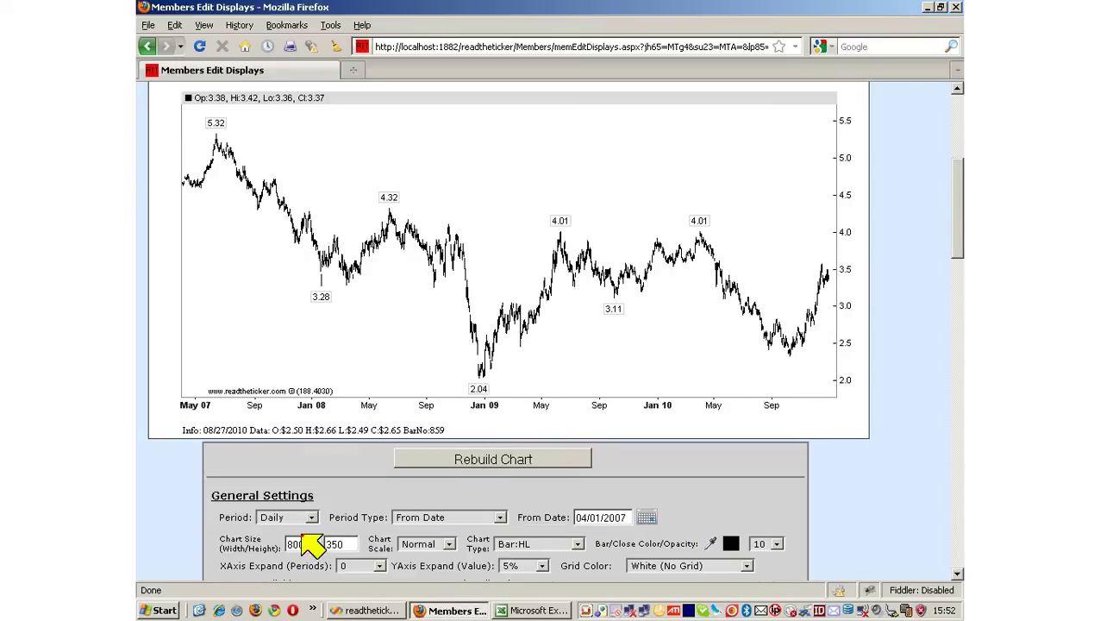
Set the chart size to 600 width by 600 height and rebuild the chart
drag(304, 543, 279, 543)
text(600)
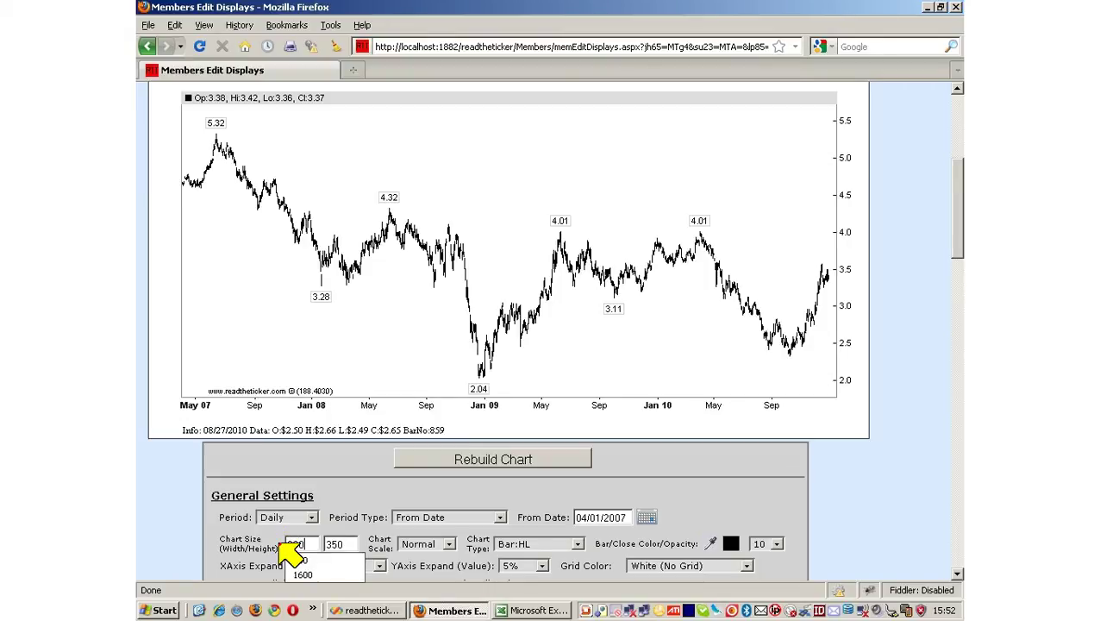
key(Tab)
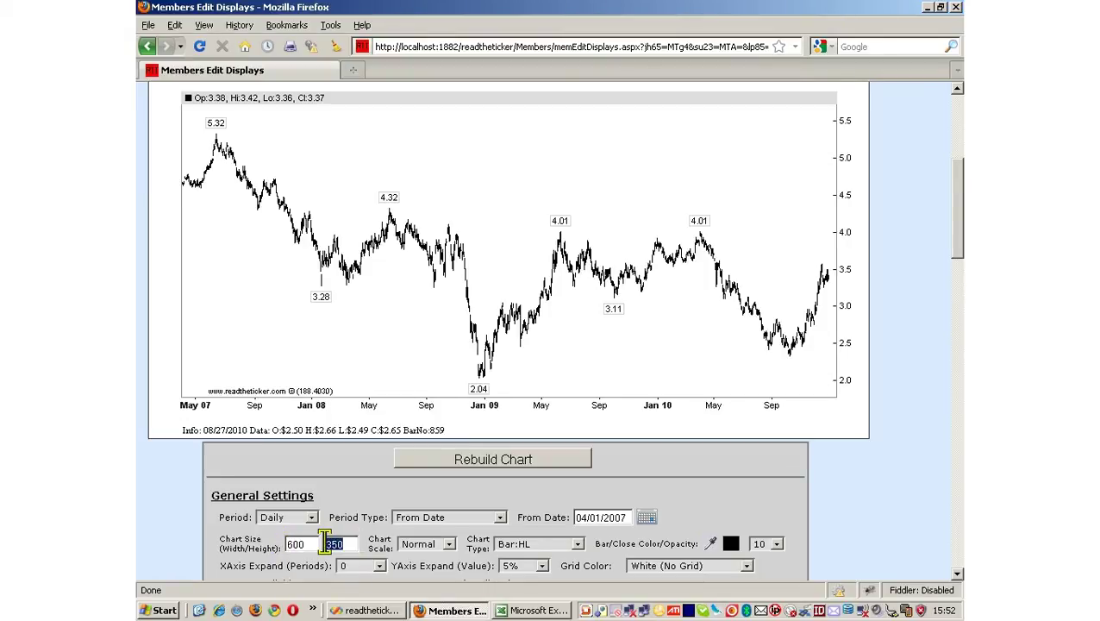
text(600)
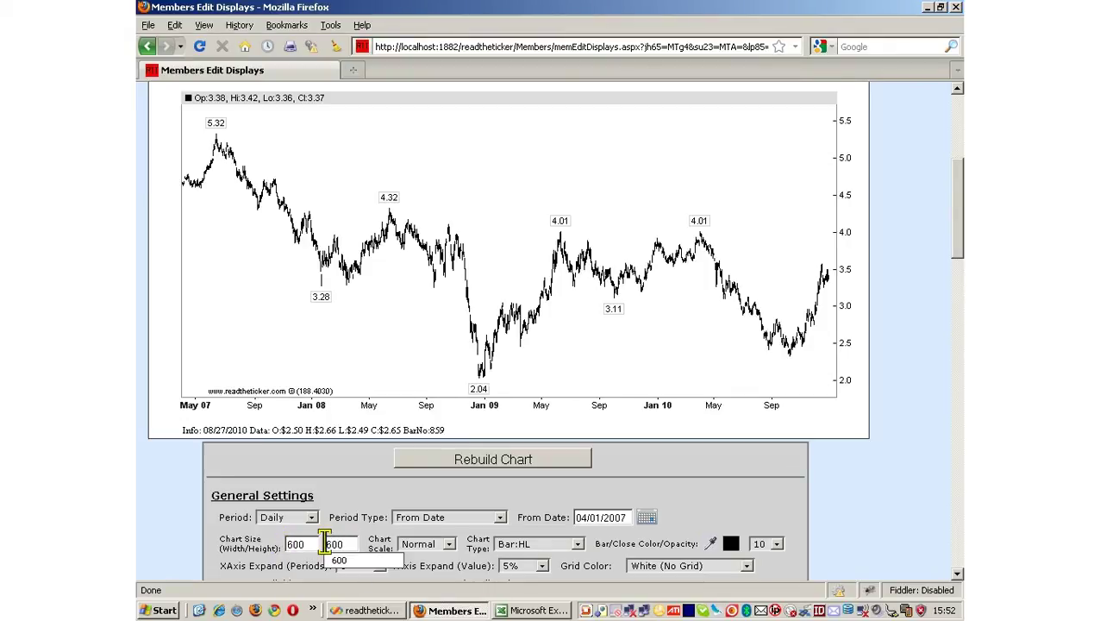
click(506, 458)
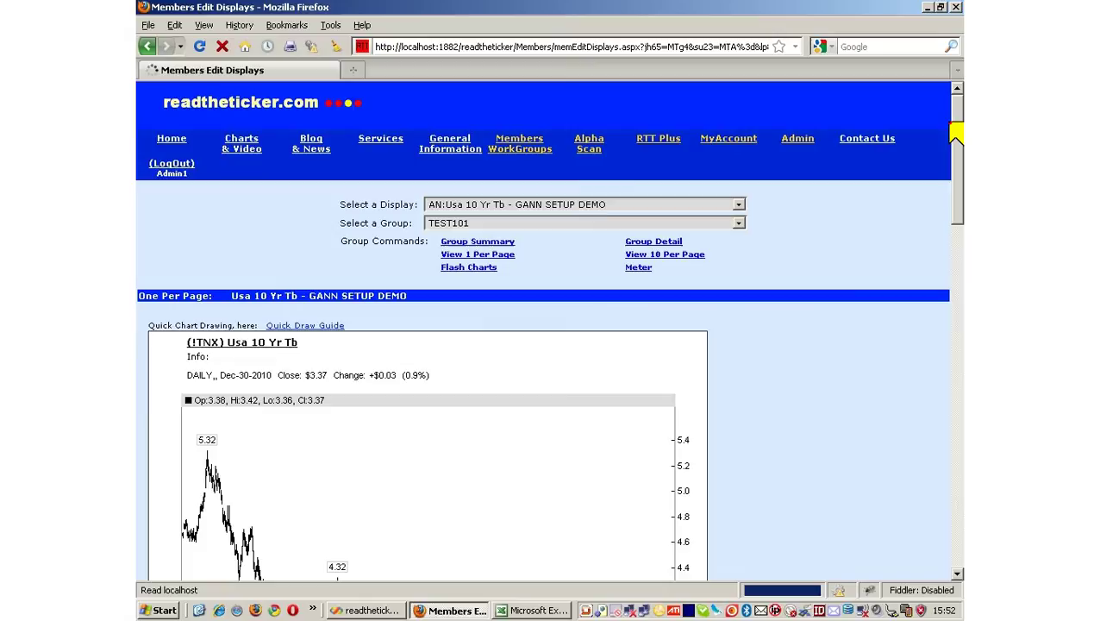
Scroll down to Chart Statistics to see the 1x1 width-to-height ratio
drag(958, 112, 957, 175)
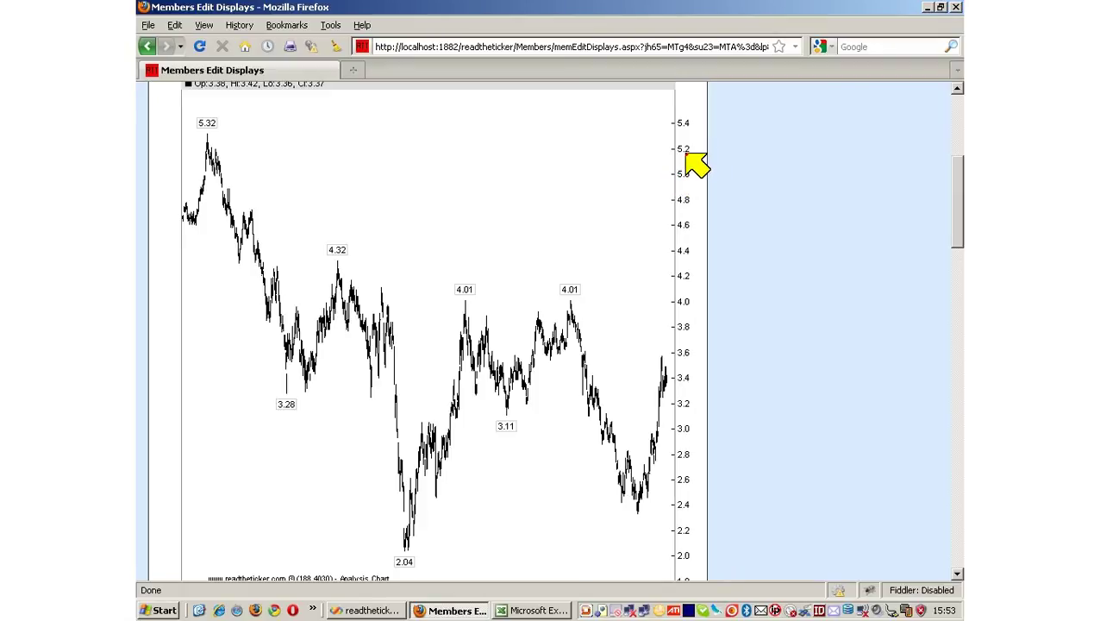
mouse_move(958, 208)
mouse_down()
mouse_move(958, 221)
mouse_move(961, 189)
mouse_up()
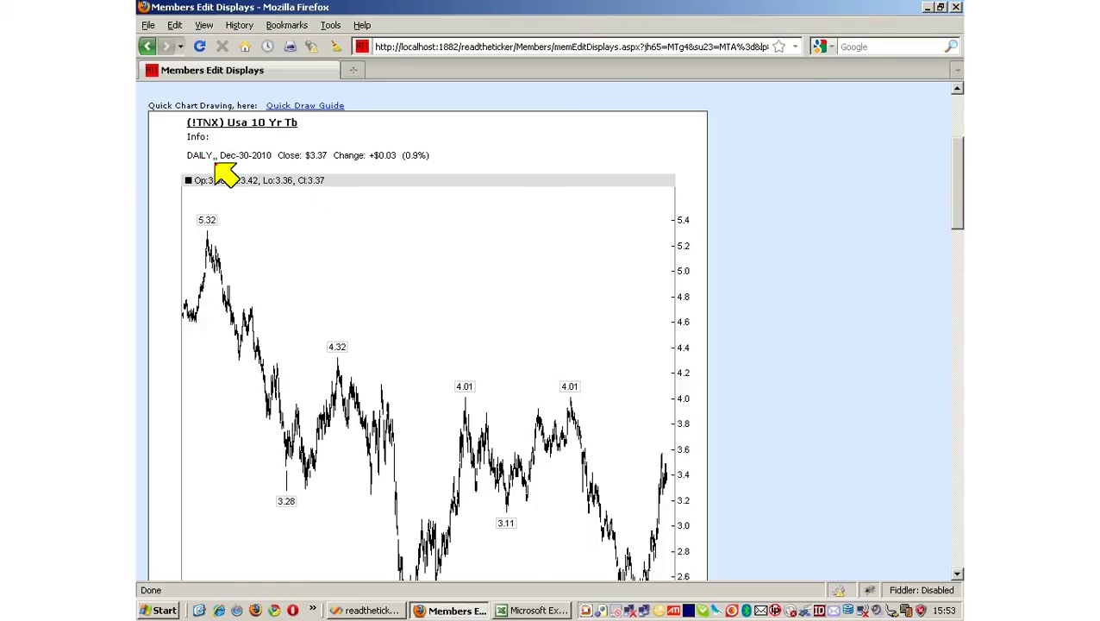
drag(958, 190, 910, 419)
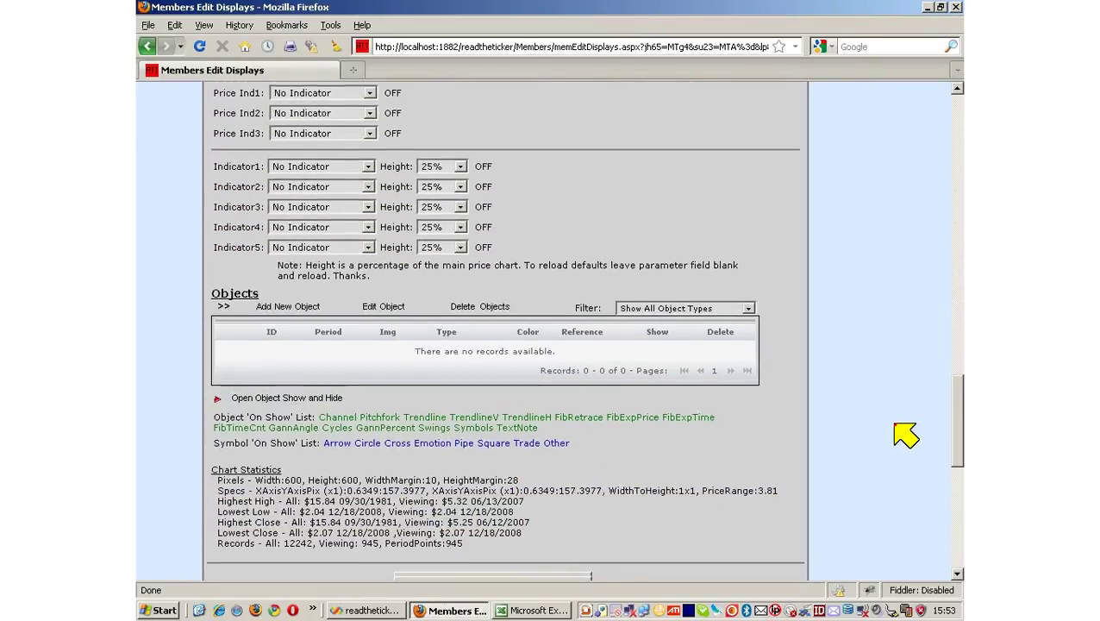
scroll(905, 436, down, 1)
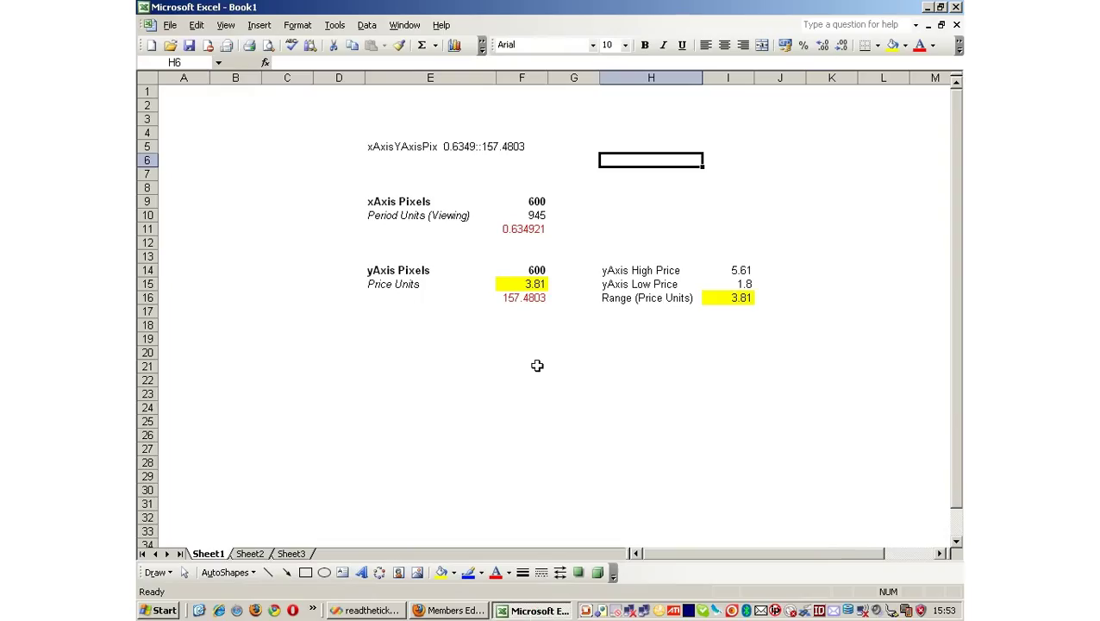
click(520, 200)
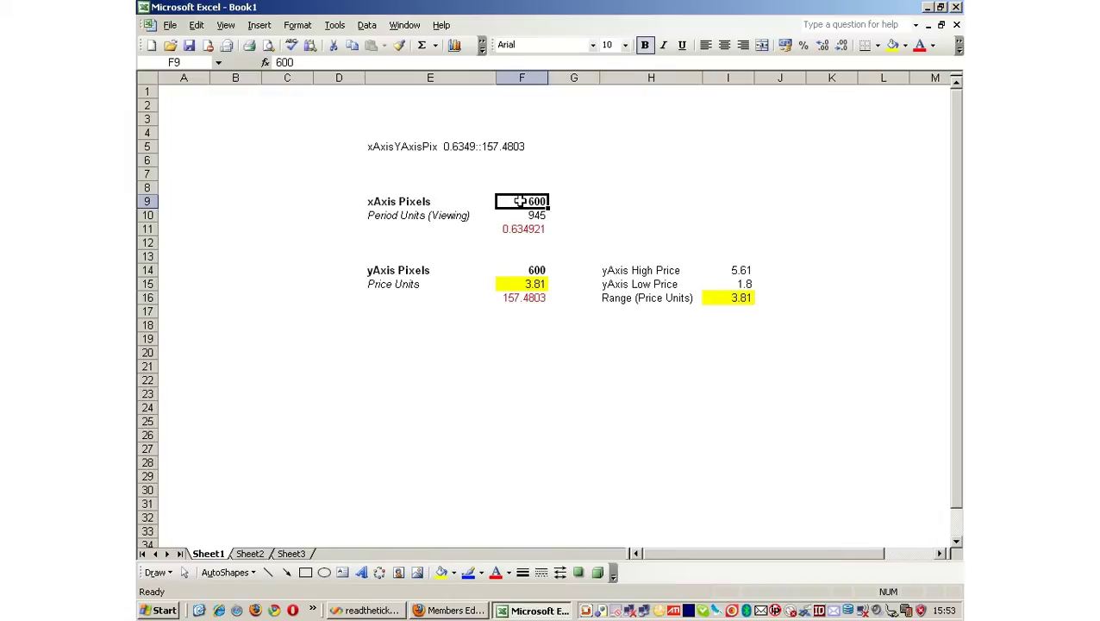
click(520, 270)
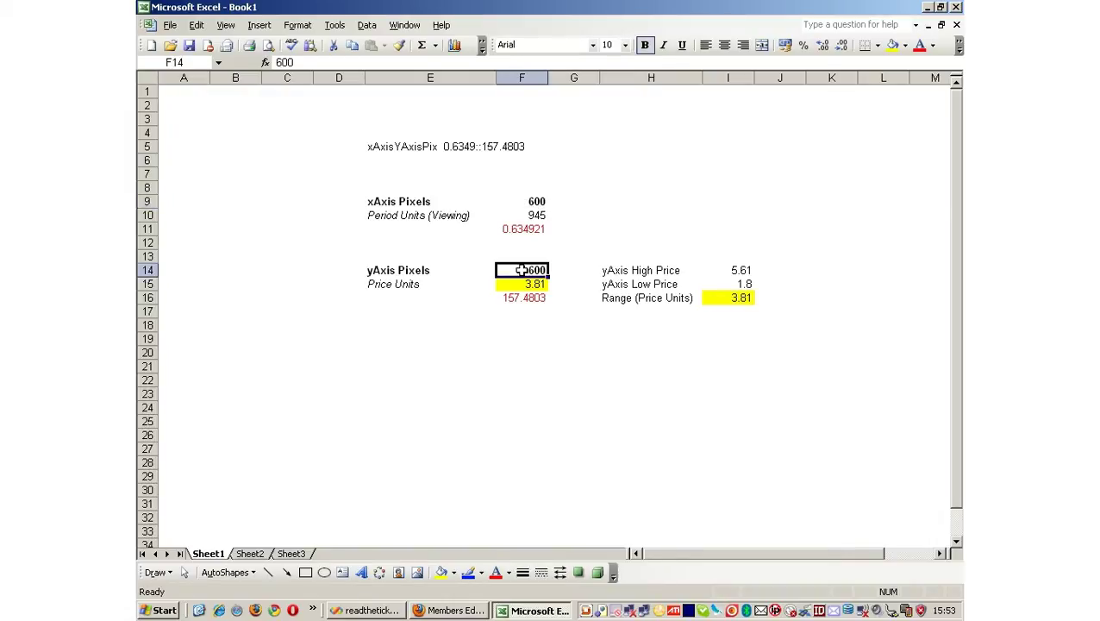
click(515, 214)
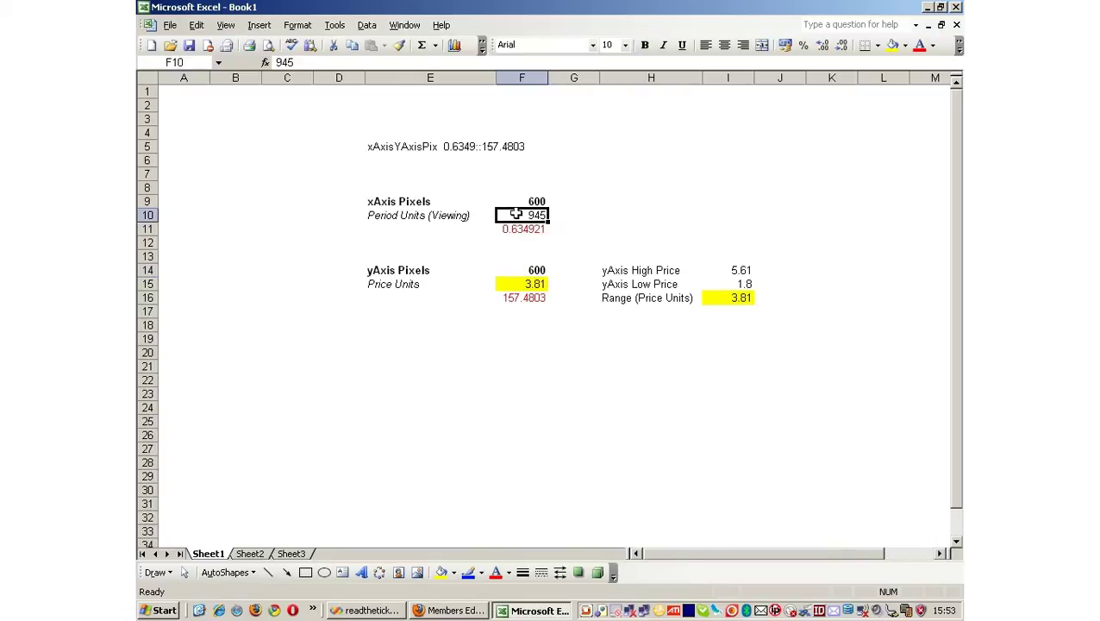
click(515, 284)
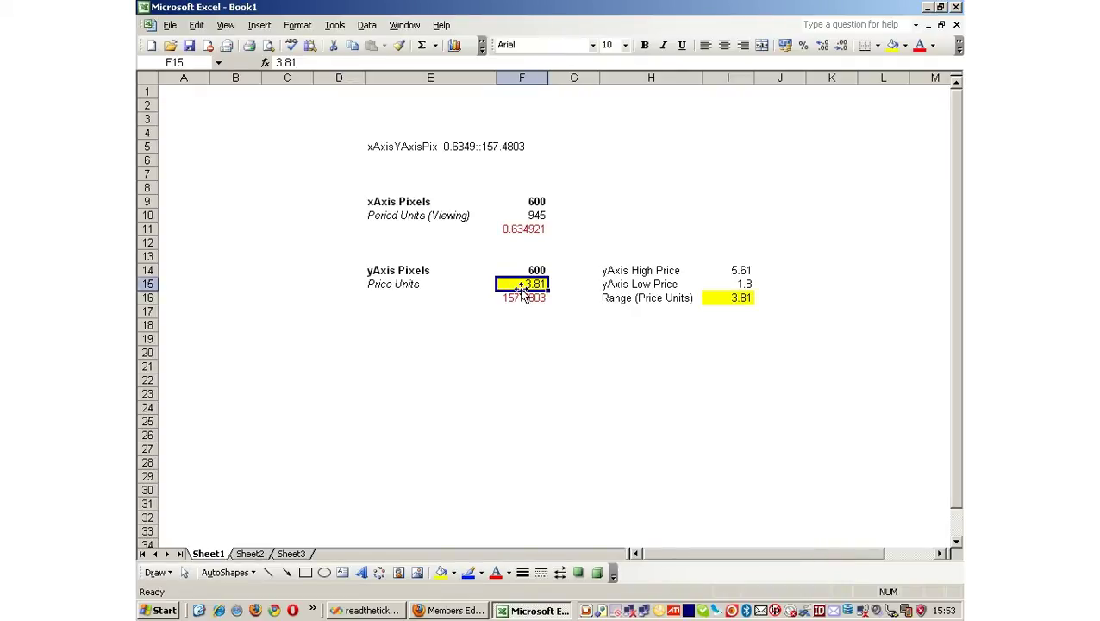
click(557, 323)
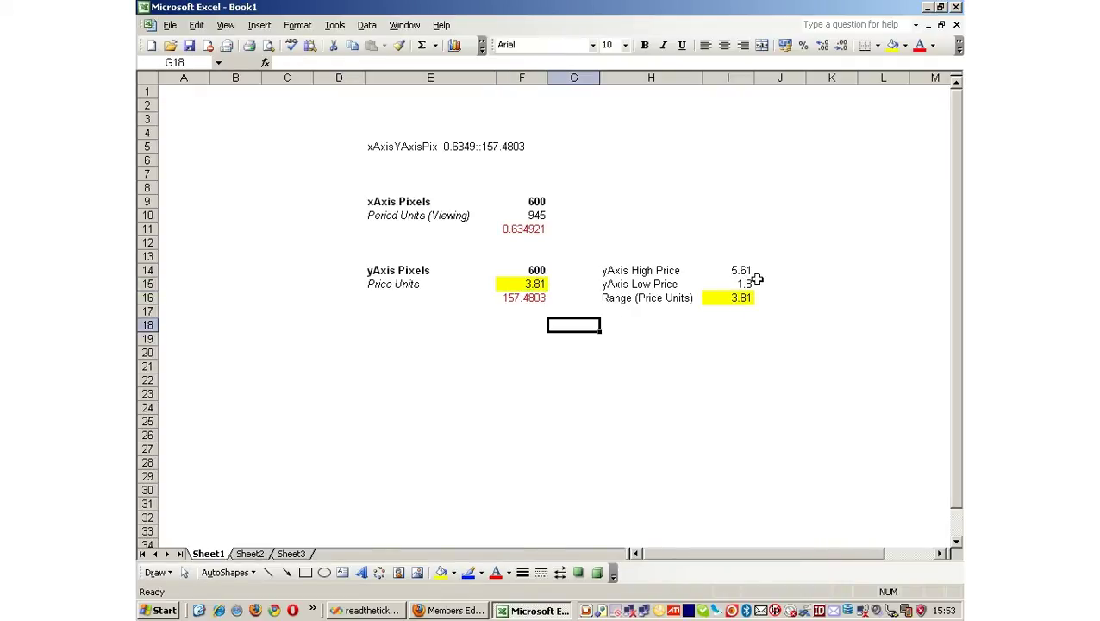
click(747, 273)
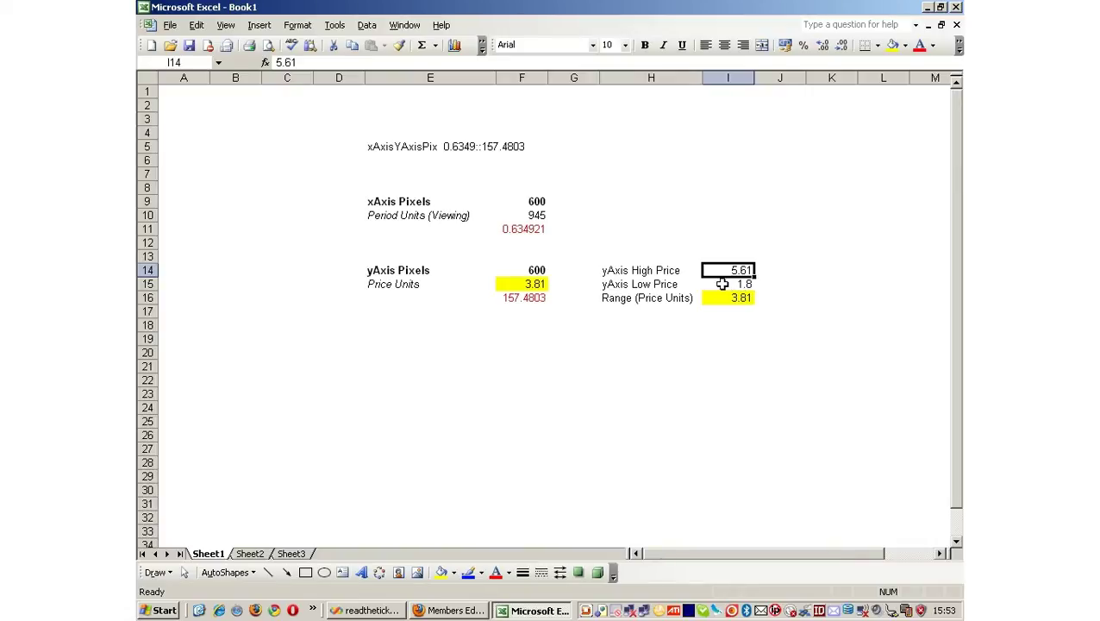
click(724, 283)
click(732, 297)
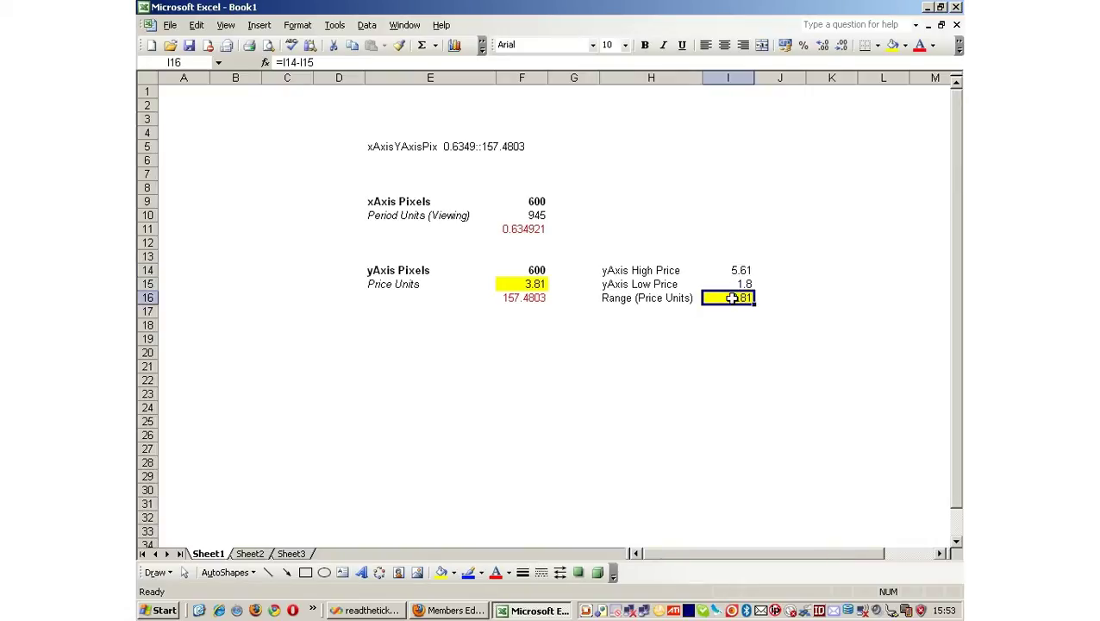
click(450, 612)
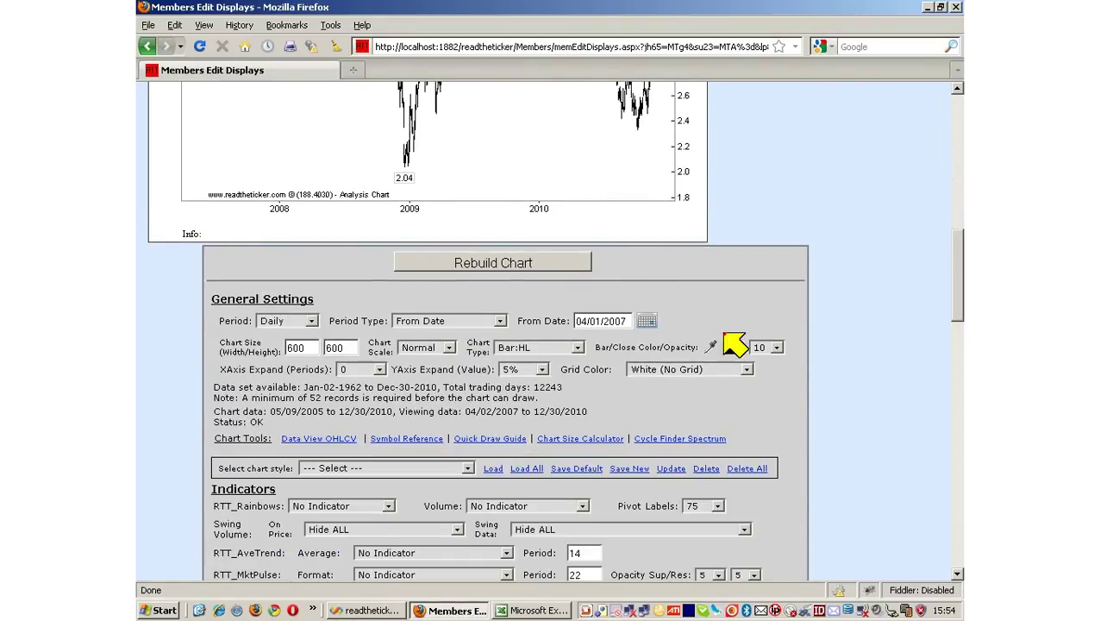
Switch Chart Scale to Manual and set xAxis Max Periods to 550
click(452, 348)
click(437, 380)
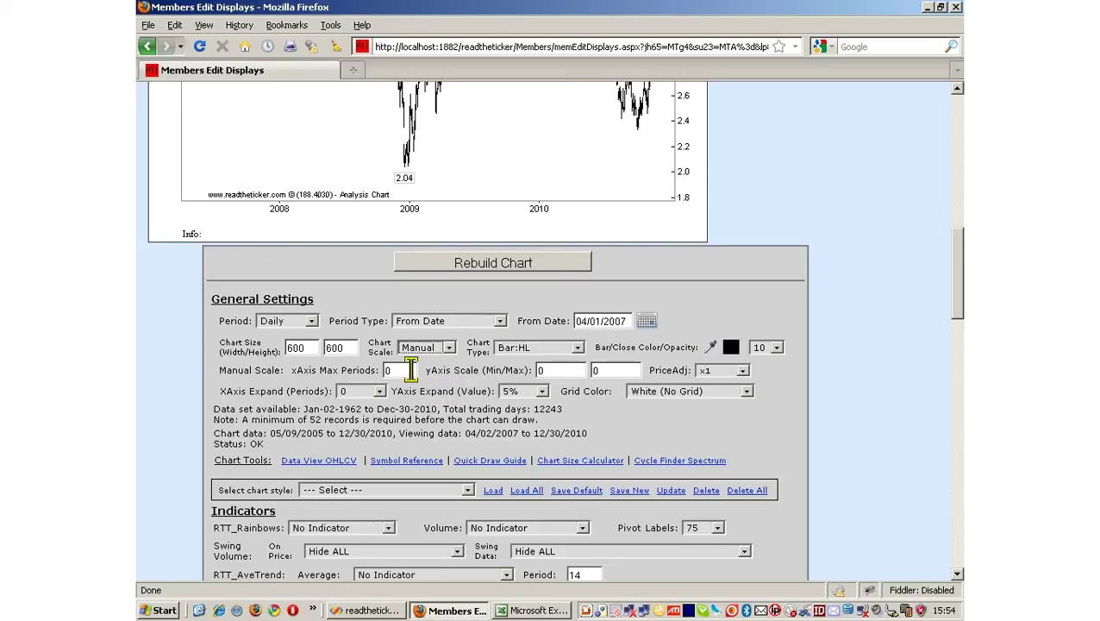
drag(411, 369, 372, 371)
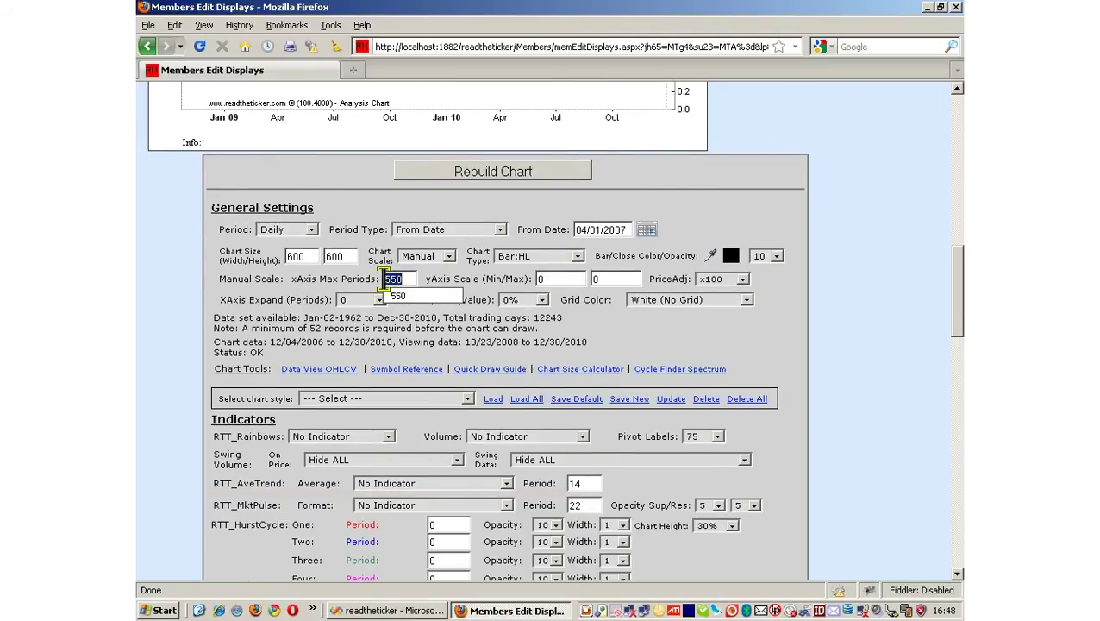
double_click(390, 280)
text(5)
key(Down)
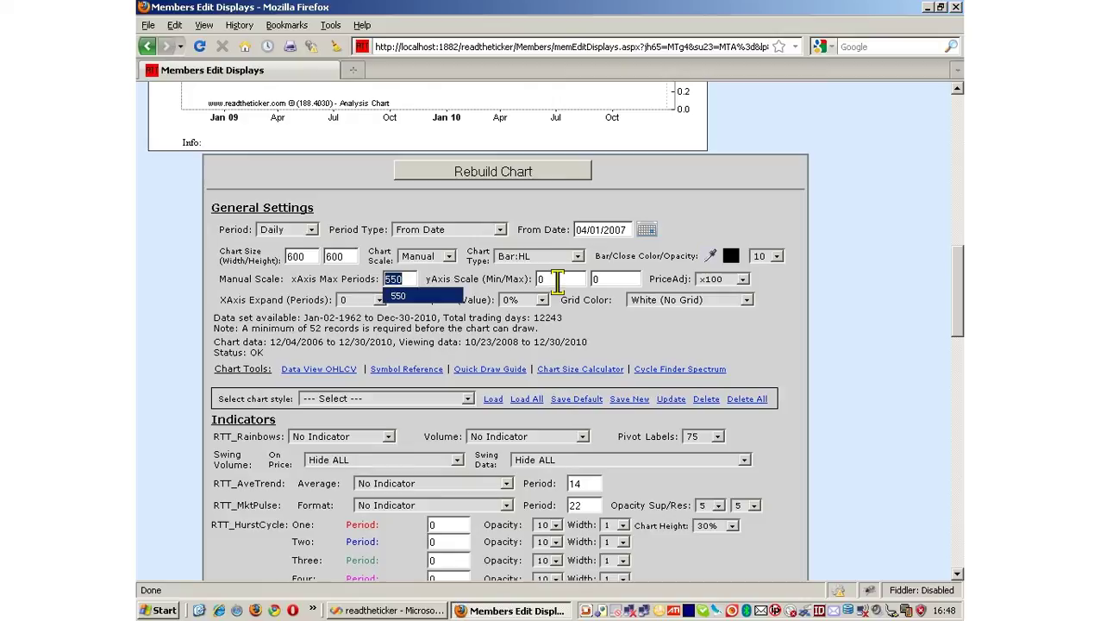
Set the yAxis scale to 0–5.5, keep PriceAdj at x100, and rebuild the chart
click(557, 277)
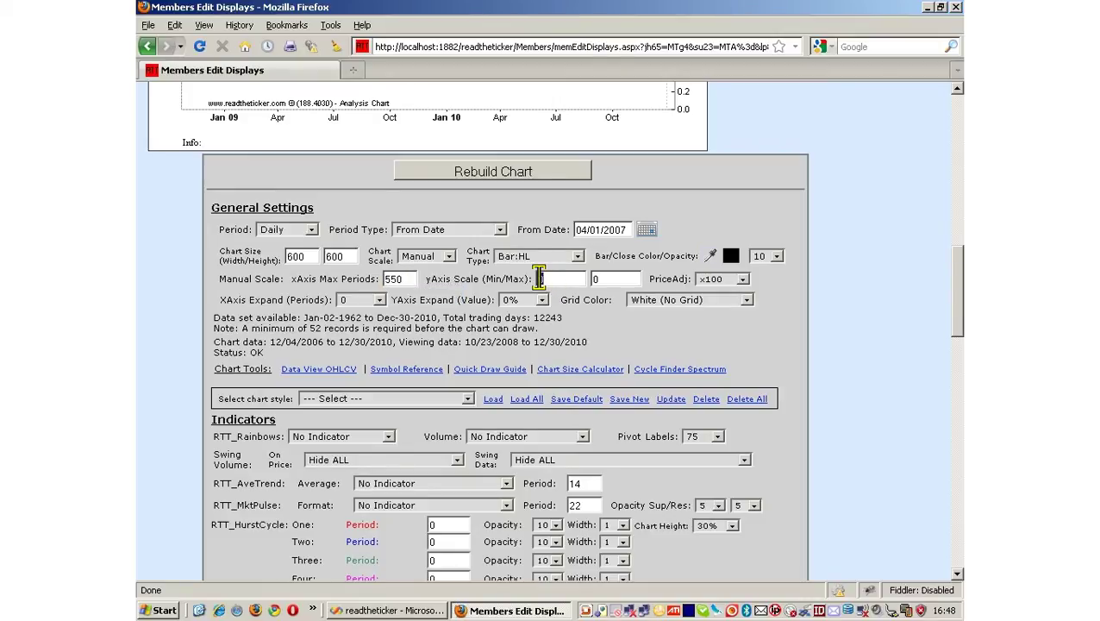
double_click(592, 279)
text(5.5)
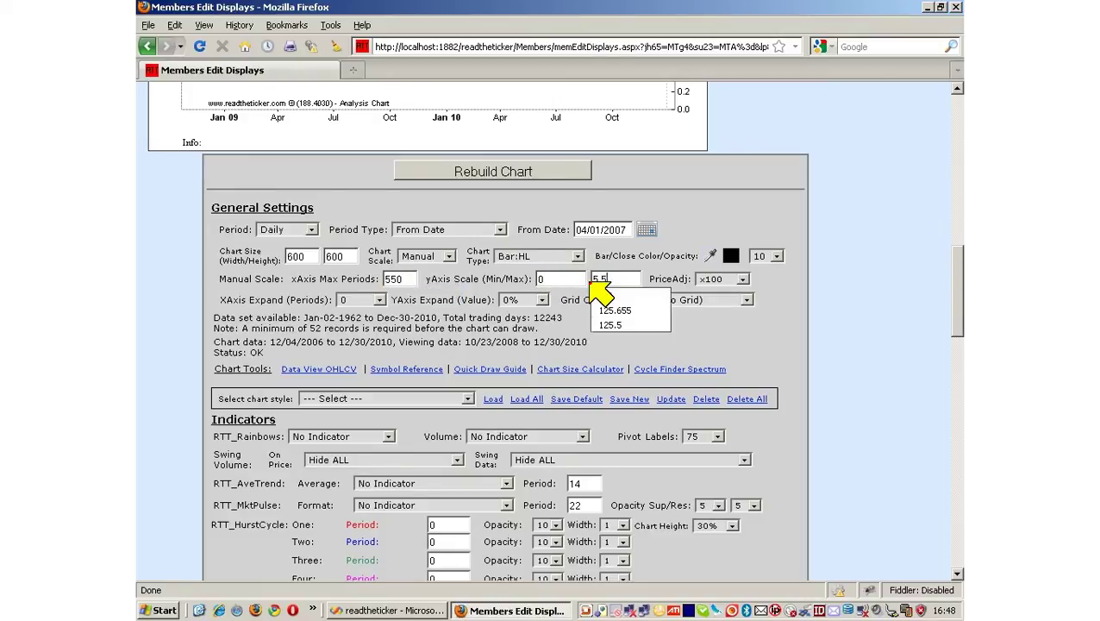
double_click(395, 279)
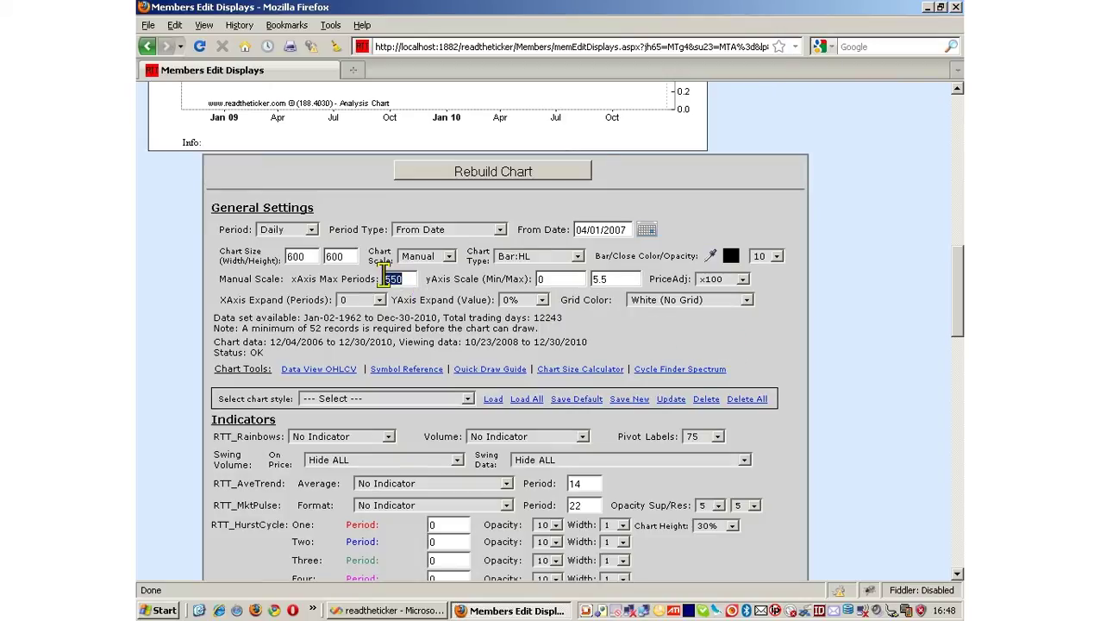
double_click(616, 278)
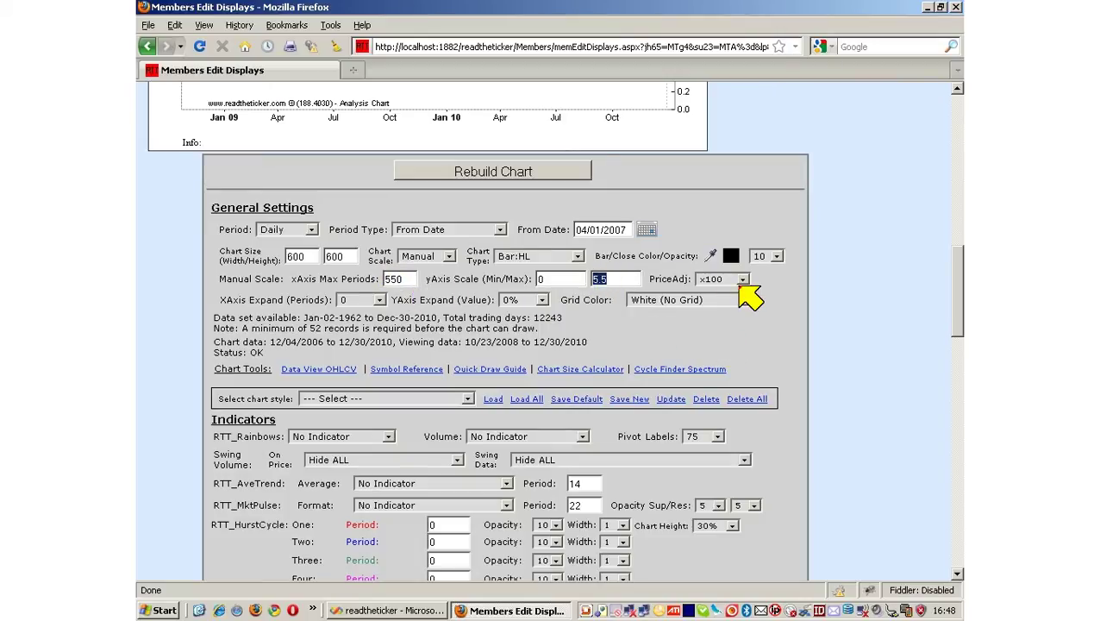
click(743, 279)
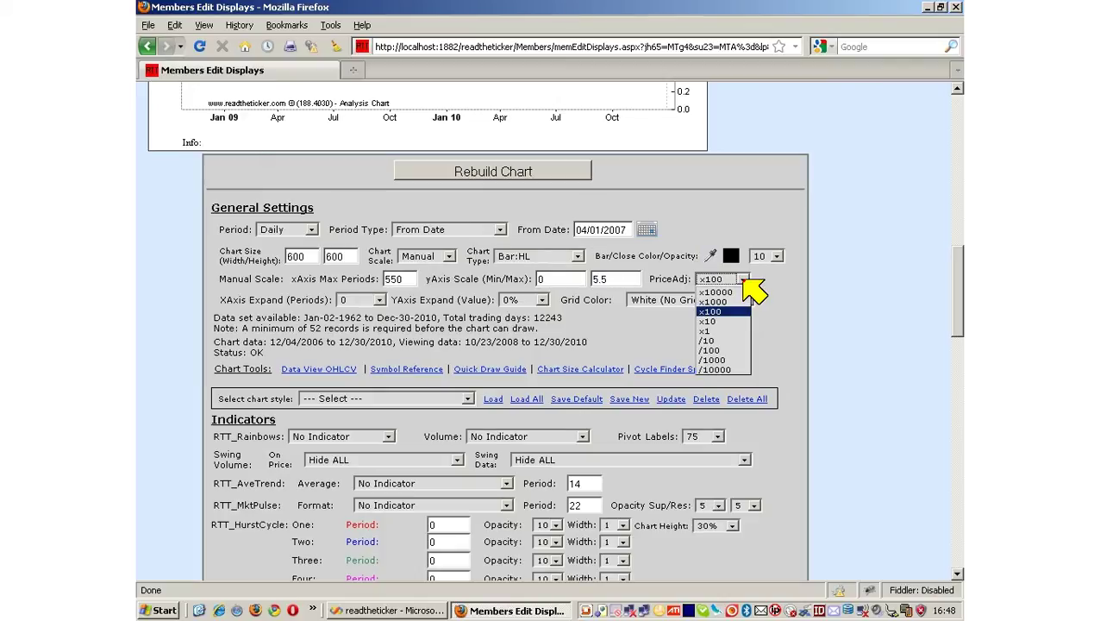
click(743, 280)
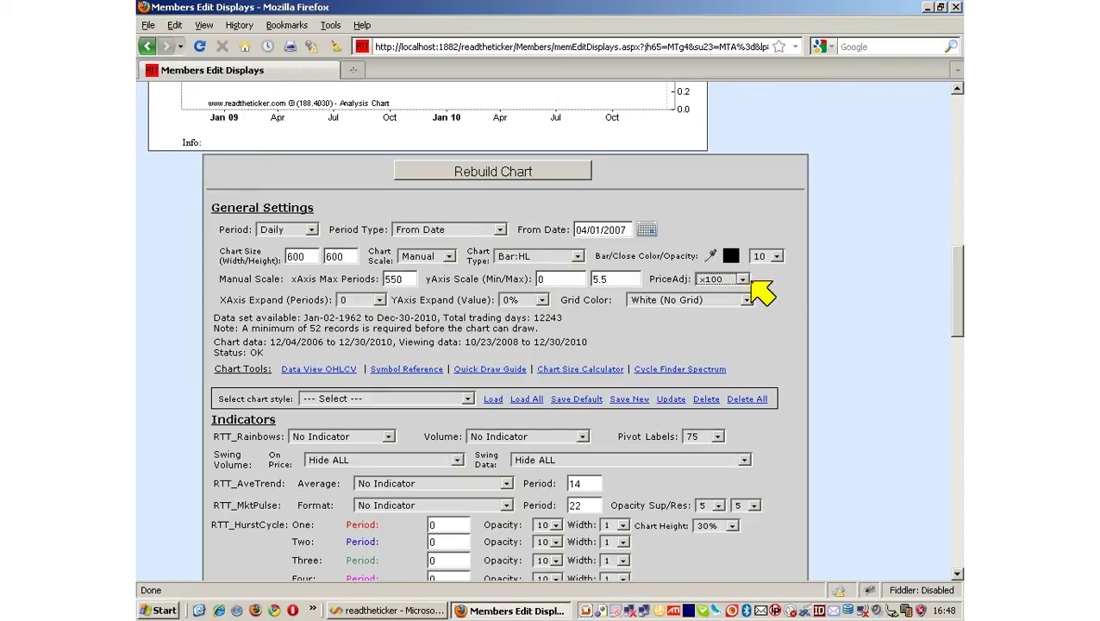
click(783, 294)
click(510, 172)
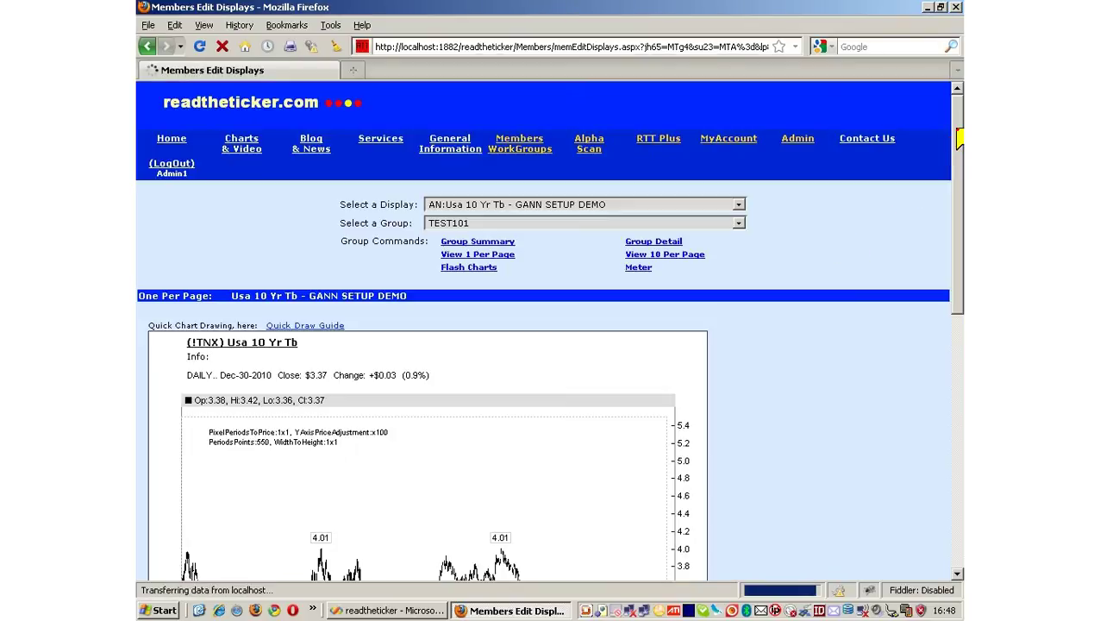
scroll(604, 259, down, 2)
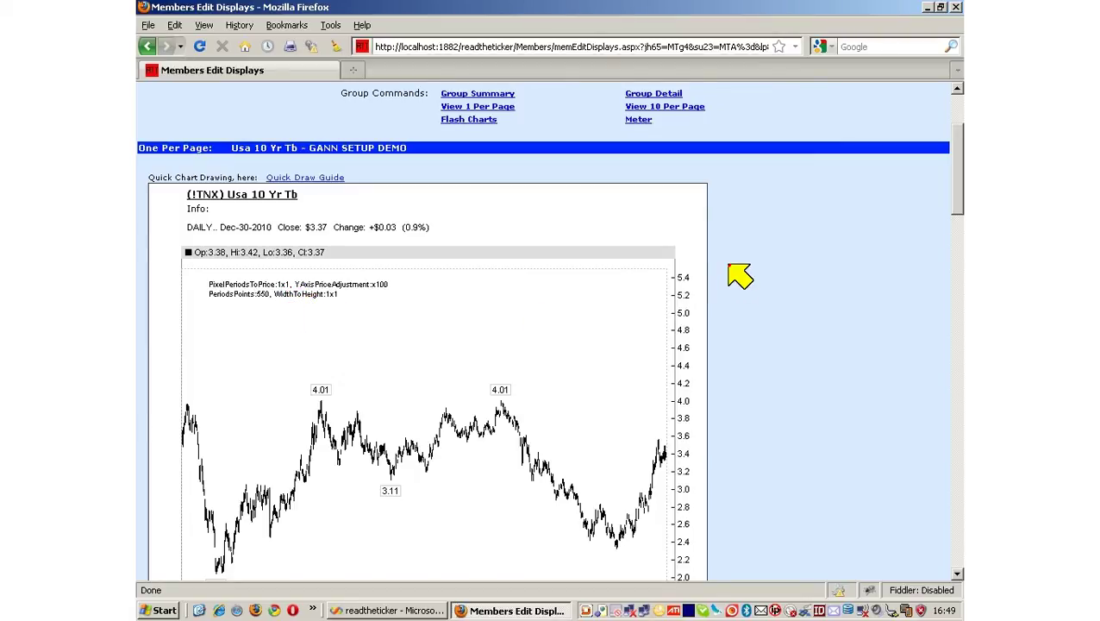
drag(957, 167, 924, 207)
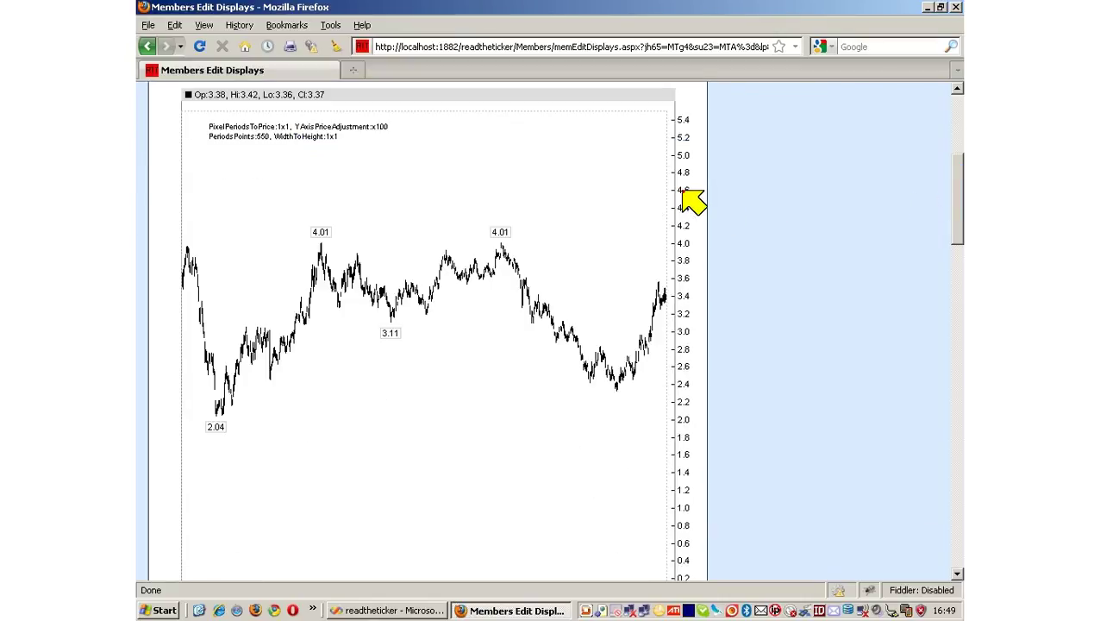
drag(960, 207, 957, 255)
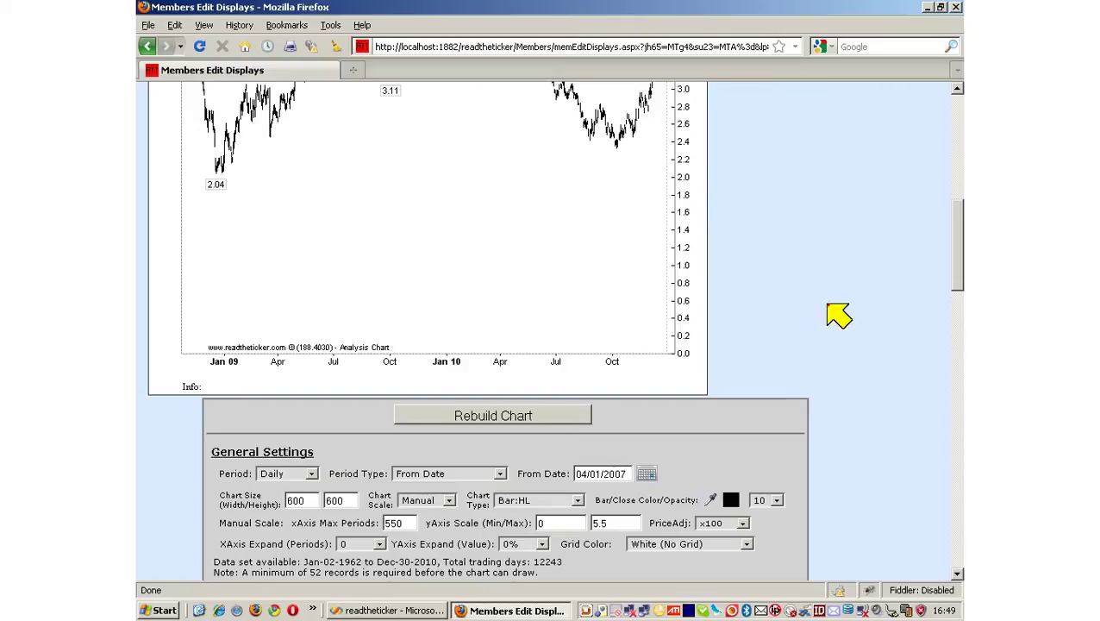
drag(958, 252, 950, 441)
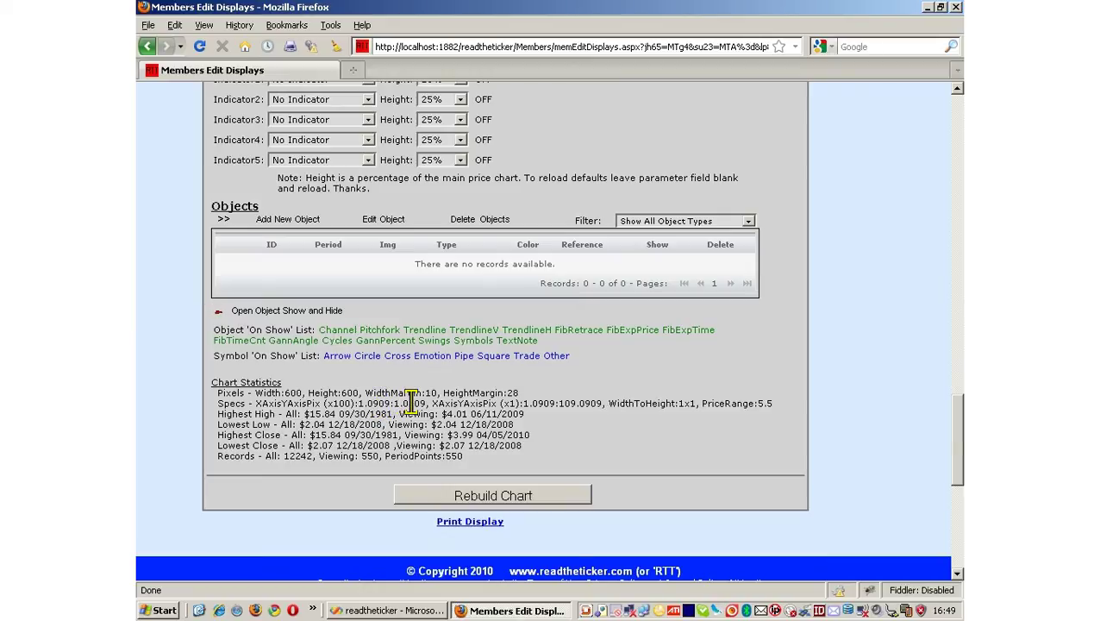
scroll(949, 426, up, 10)
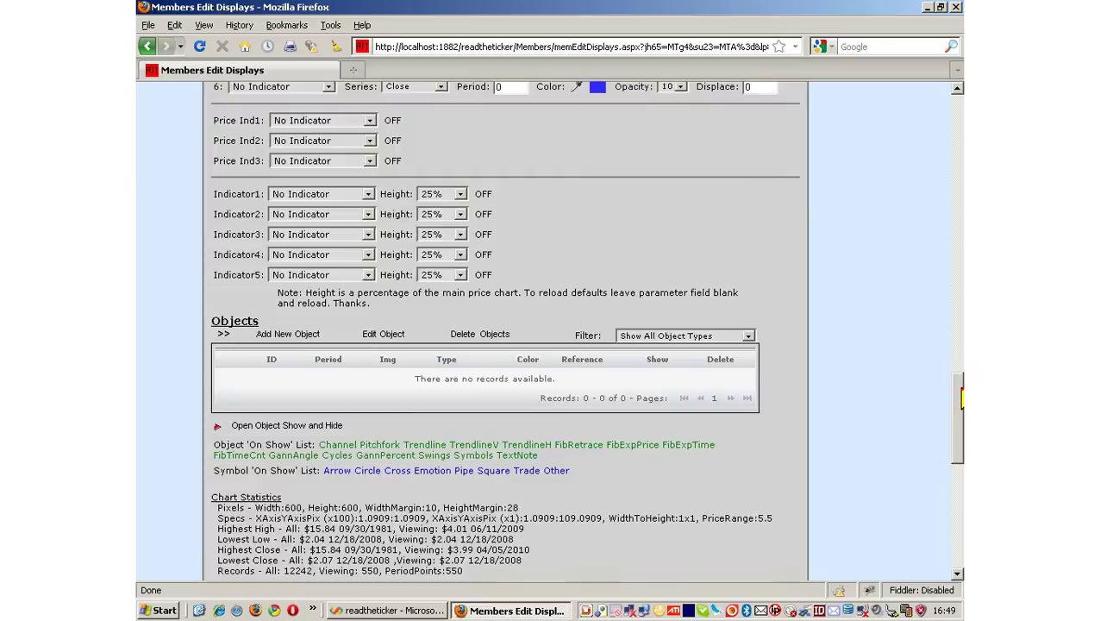
scroll(862, 243, up, 5)
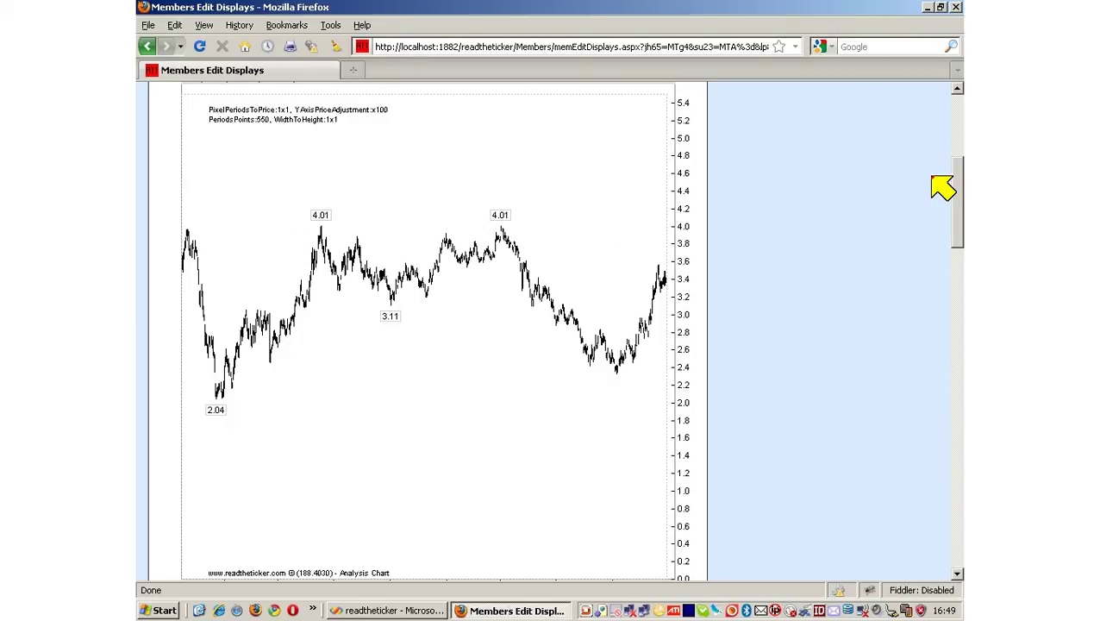
drag(960, 179, 959, 226)
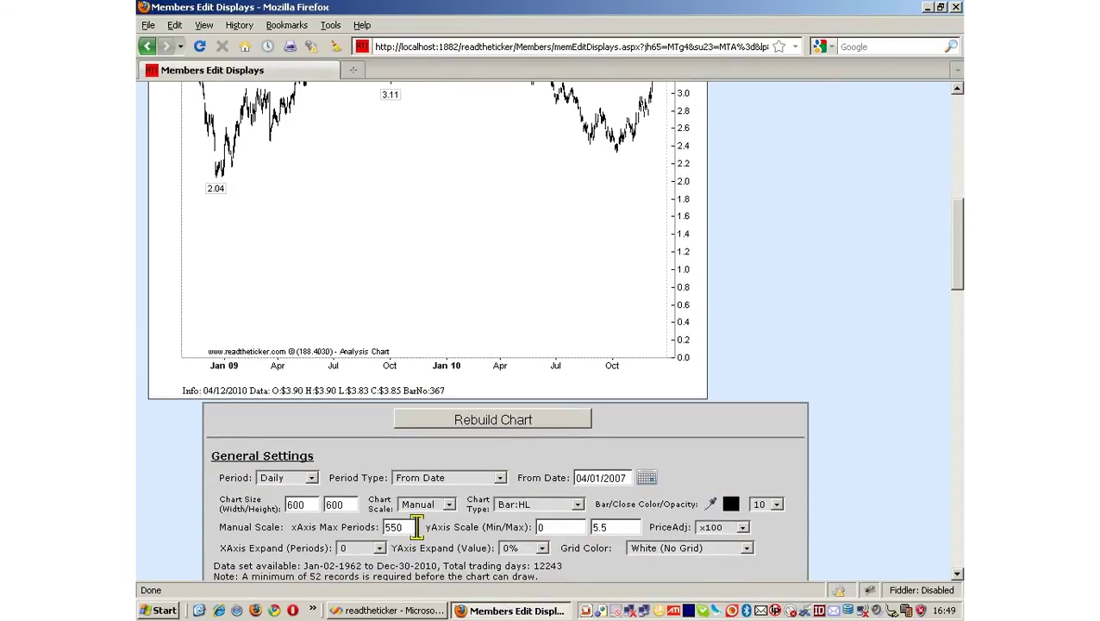
drag(403, 528, 382, 530)
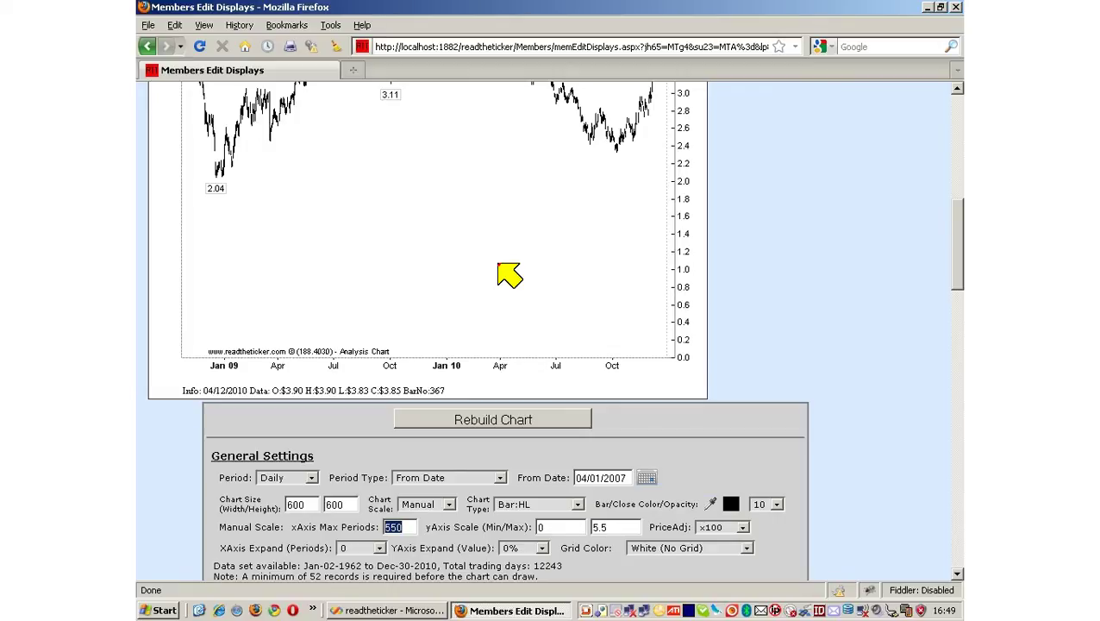
drag(958, 270, 957, 231)
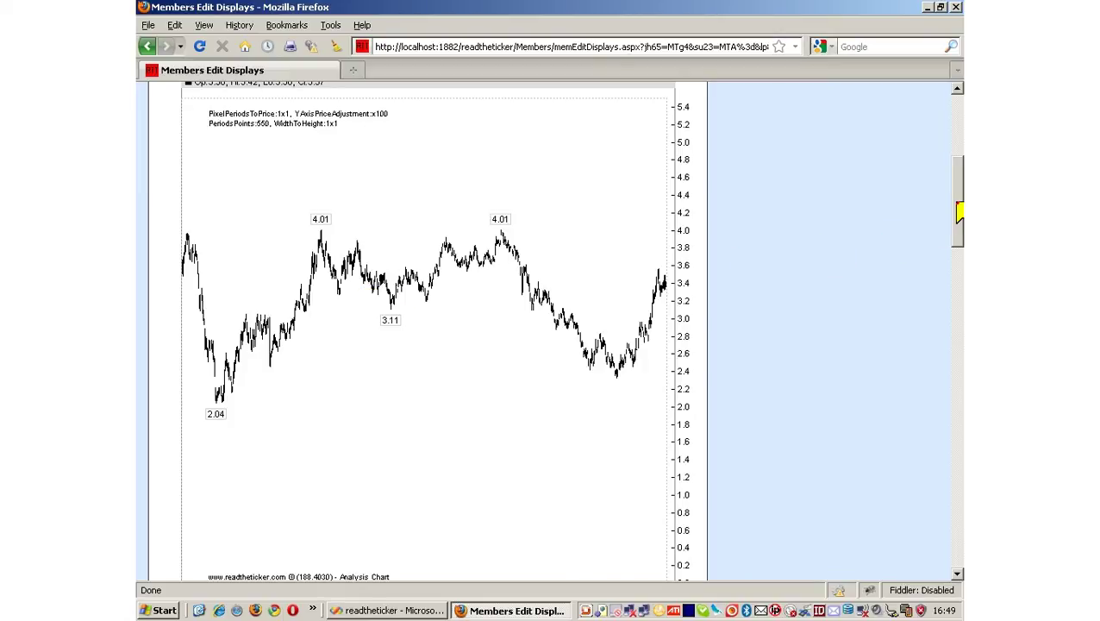
drag(959, 211, 959, 270)
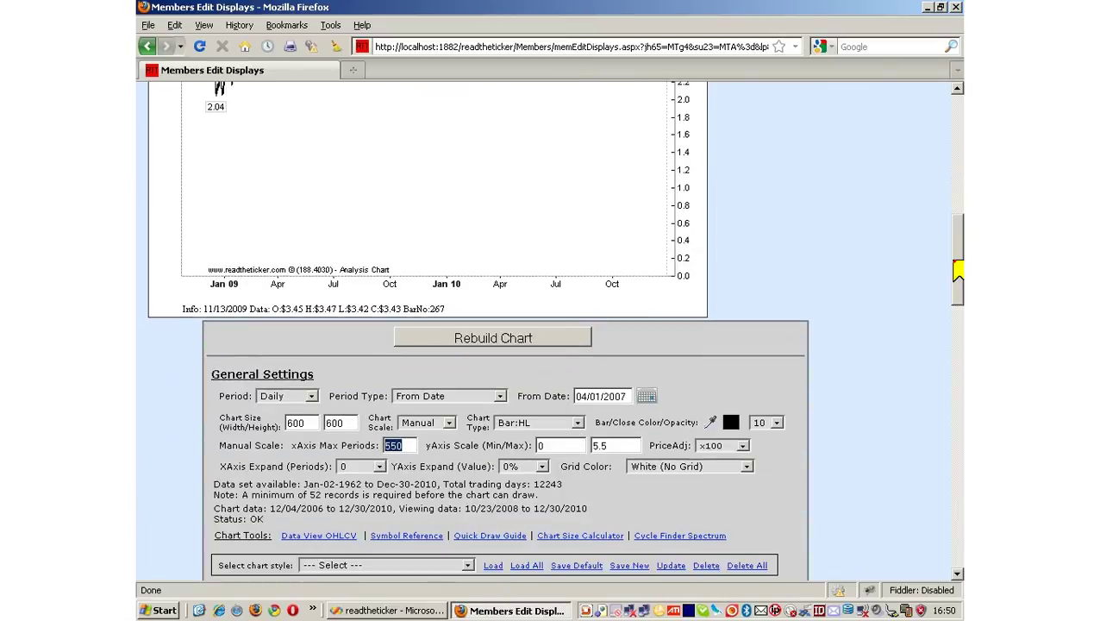
Open the Chart Size Calculator and review its 600x600, 550-period, 5.5 price-range values
click(583, 538)
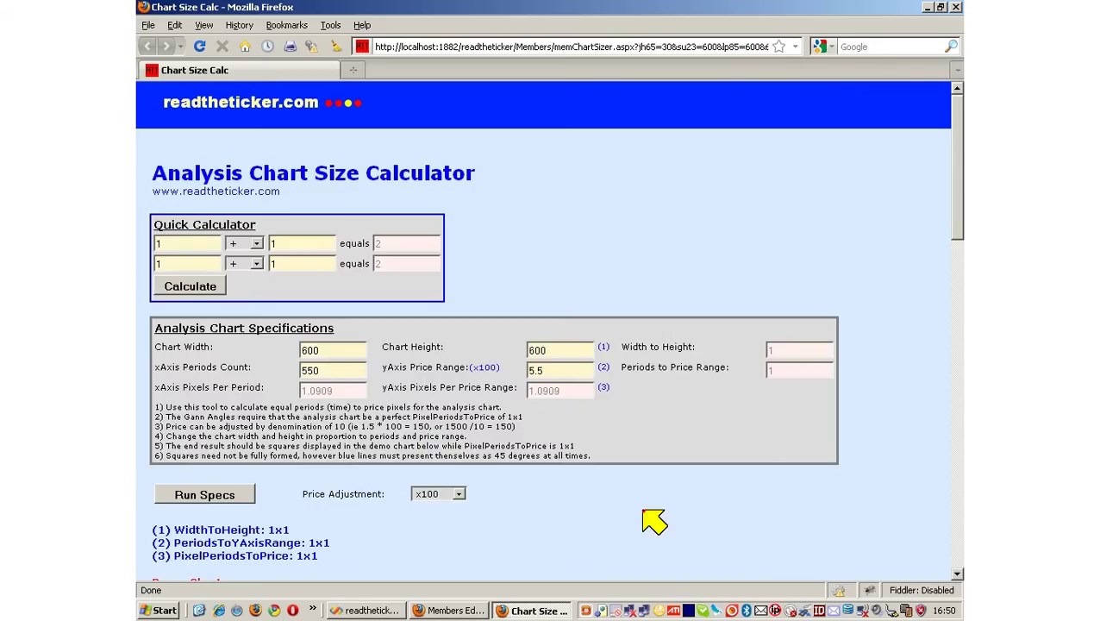
drag(957, 160, 957, 272)
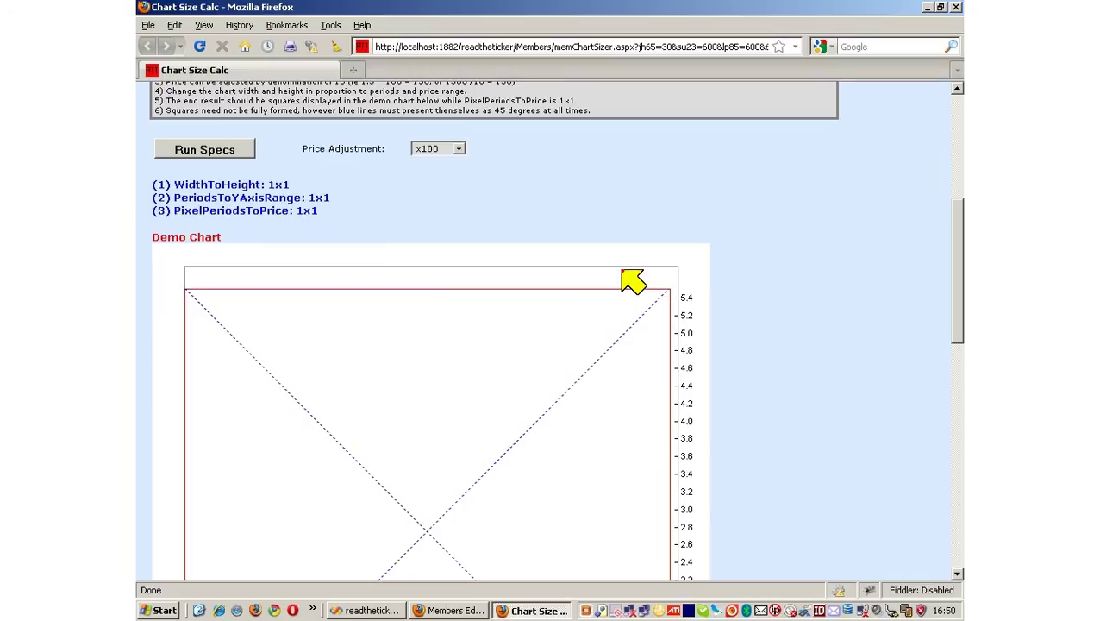
drag(319, 211, 293, 213)
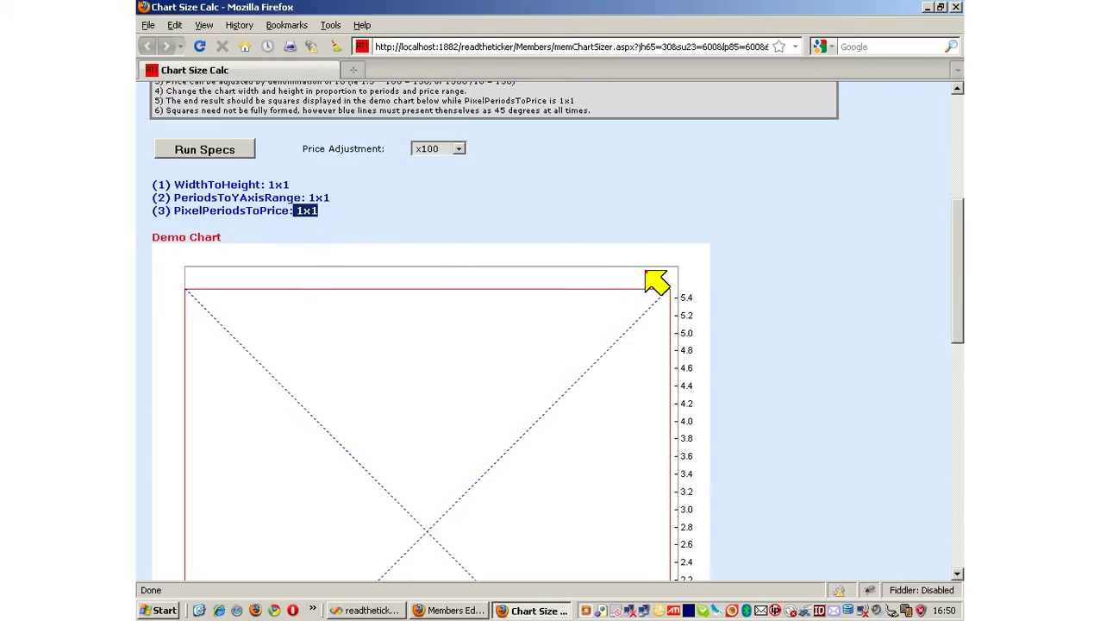
drag(956, 319, 957, 250)
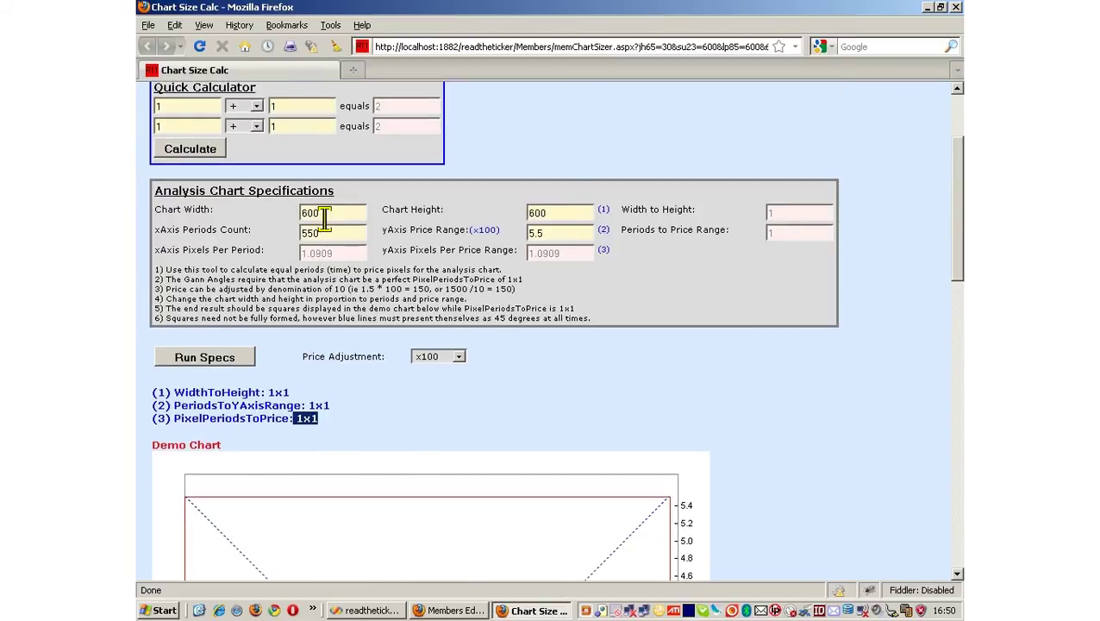
drag(319, 213, 296, 213)
drag(569, 213, 521, 212)
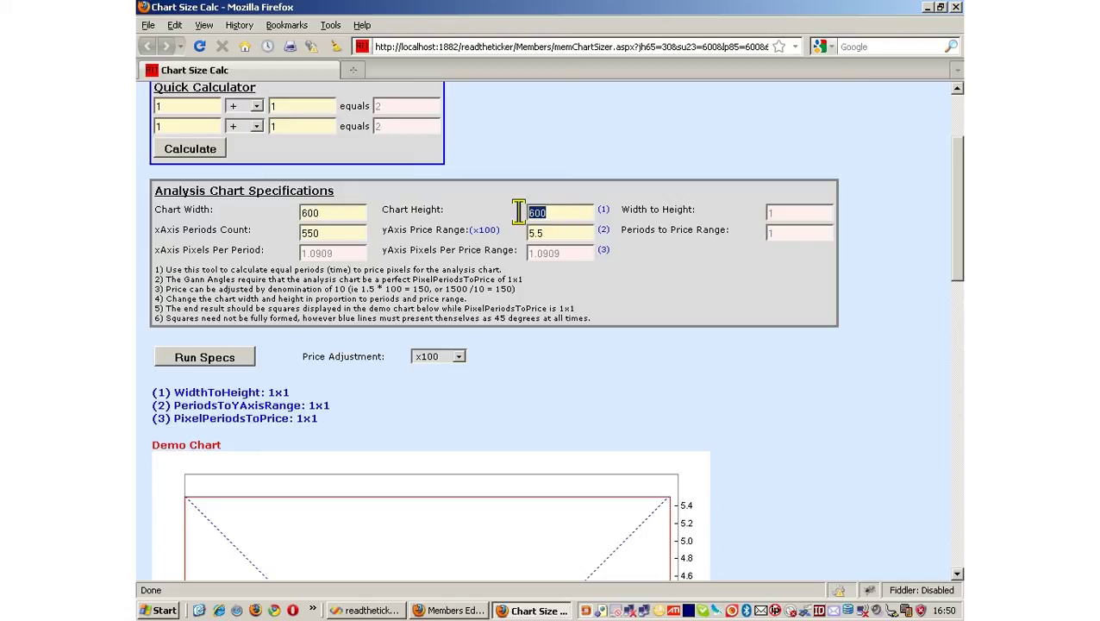
drag(337, 230, 304, 229)
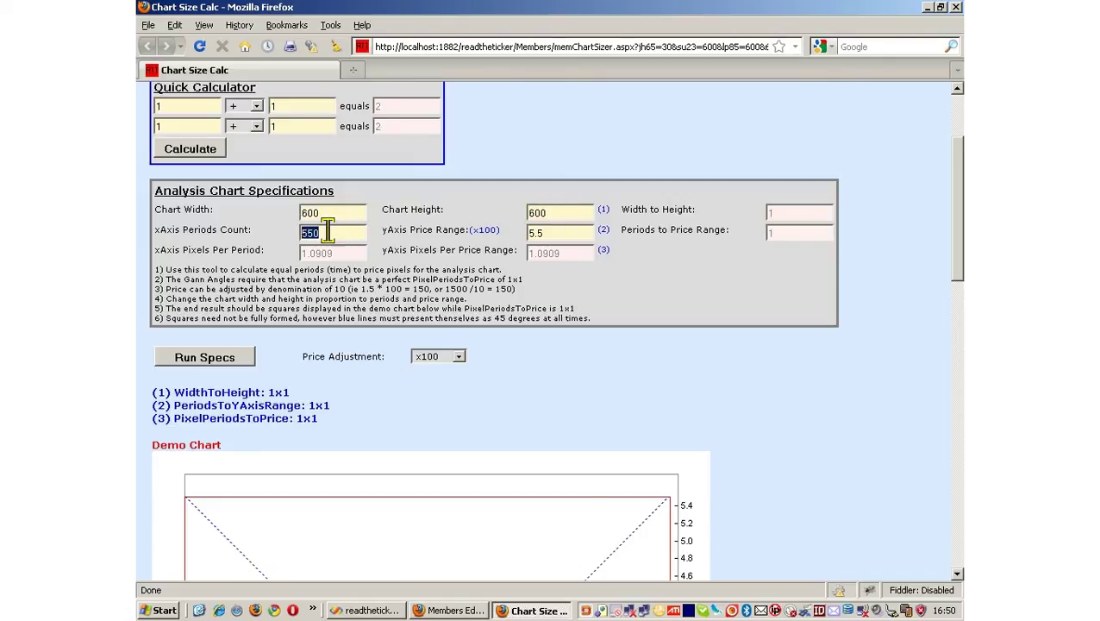
drag(558, 233, 518, 233)
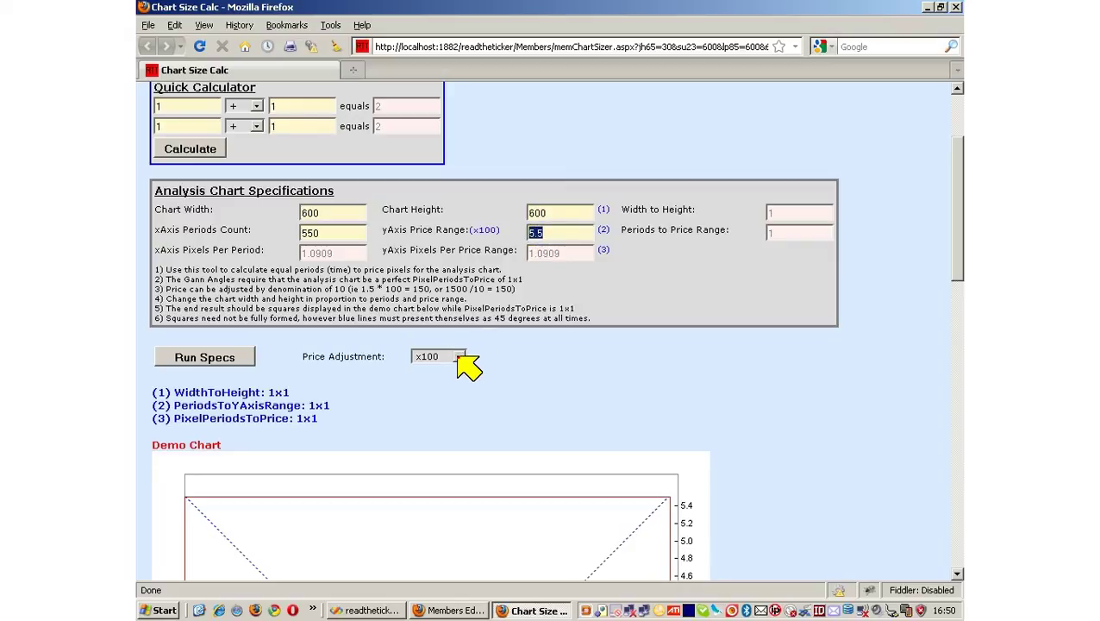
click(488, 354)
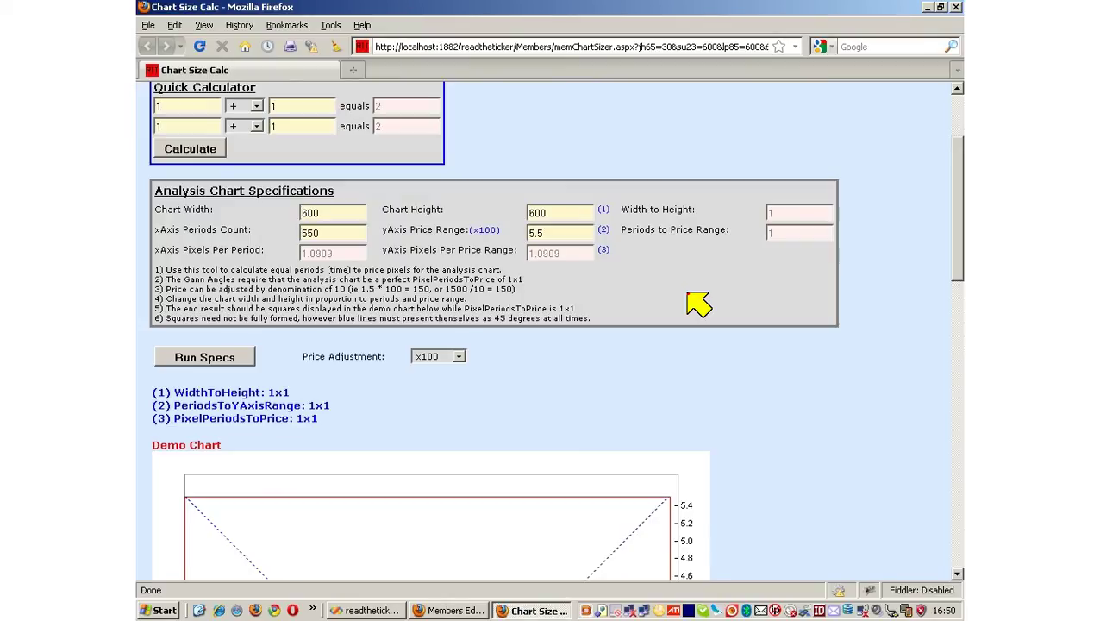
Change the xAxis Periods Count from 550 to 1100
double_click(313, 232)
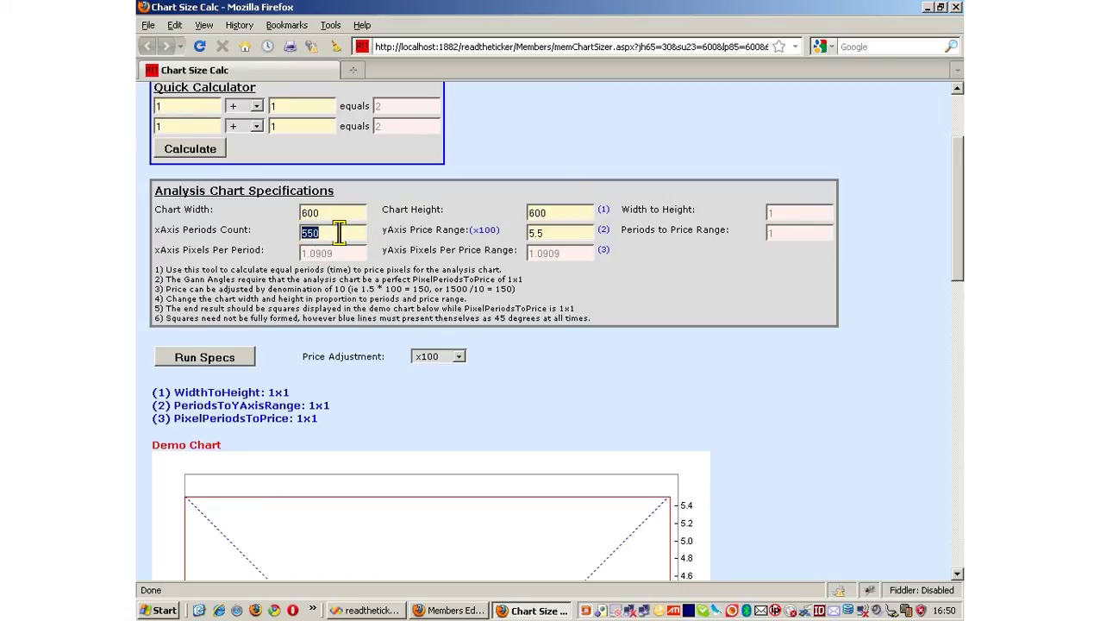
click(312, 238)
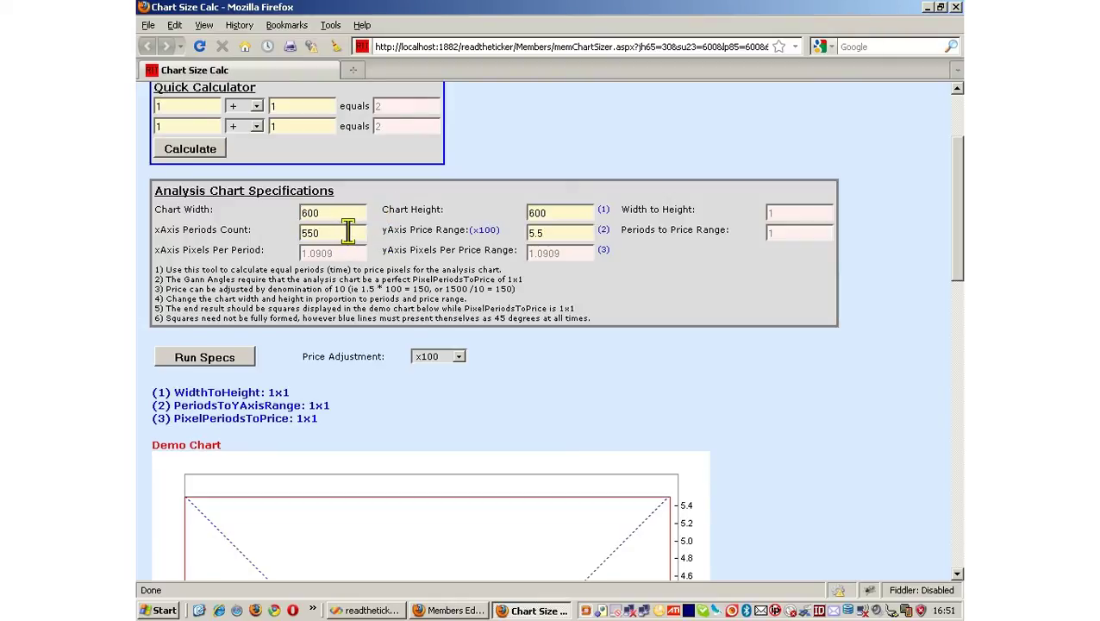
drag(347, 232, 288, 231)
text(100)
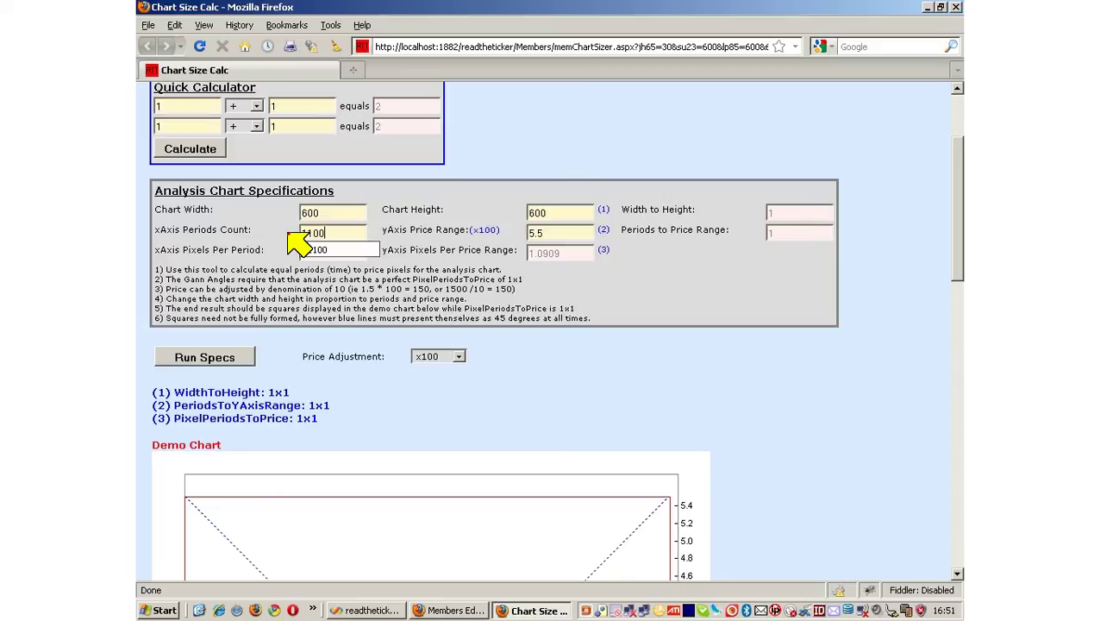
click(393, 209)
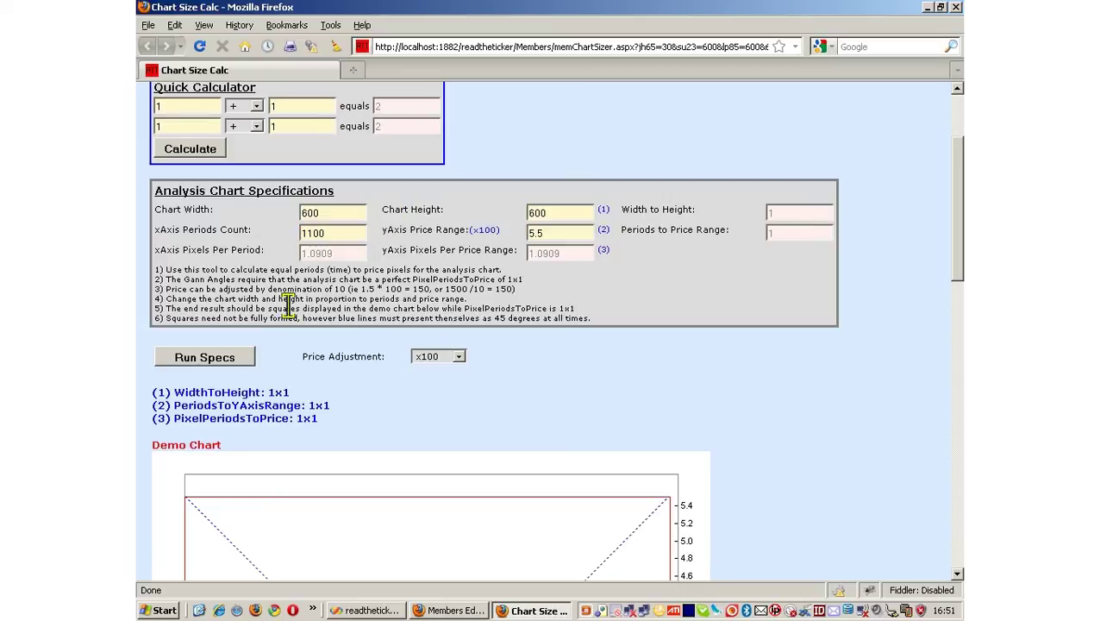
Recalculate the specs, then rerun them with a 1200-pixel chart width
click(226, 362)
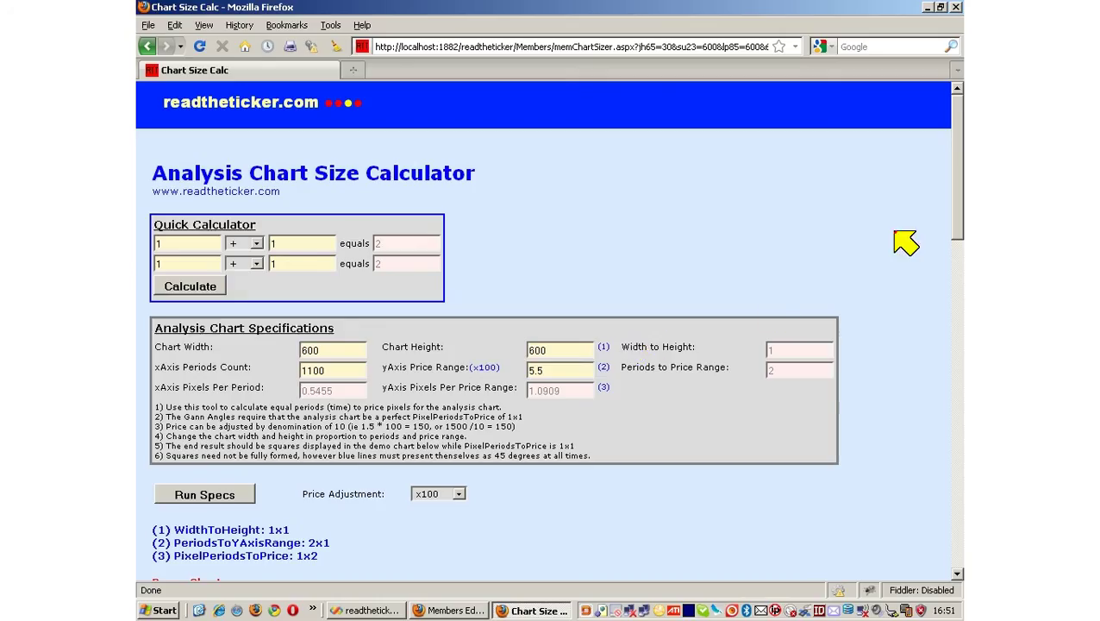
drag(941, 168, 950, 221)
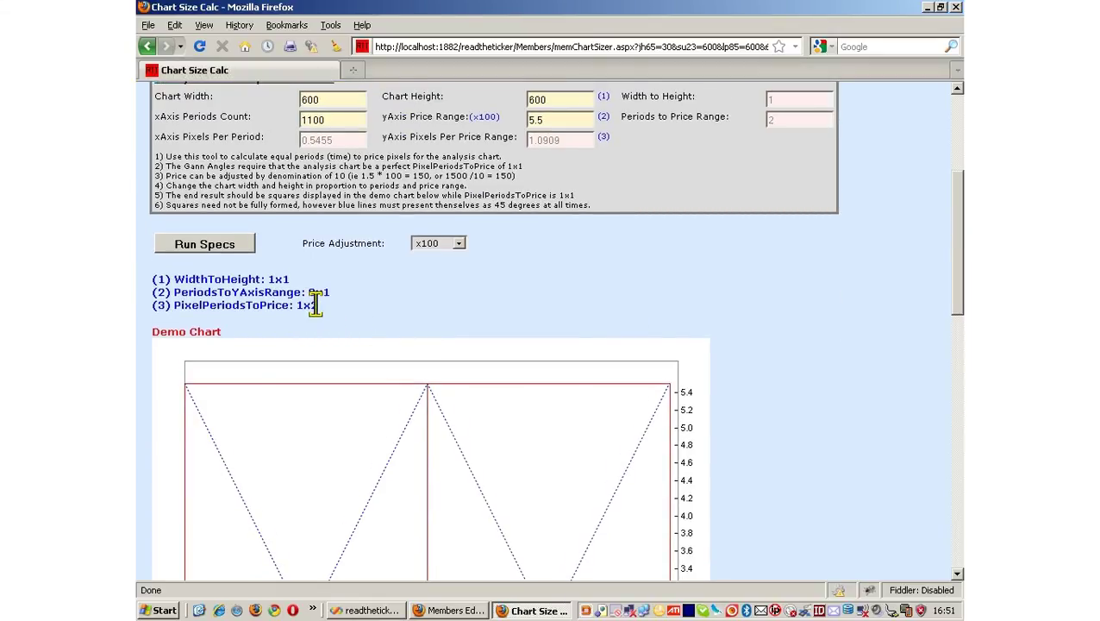
drag(338, 119, 287, 119)
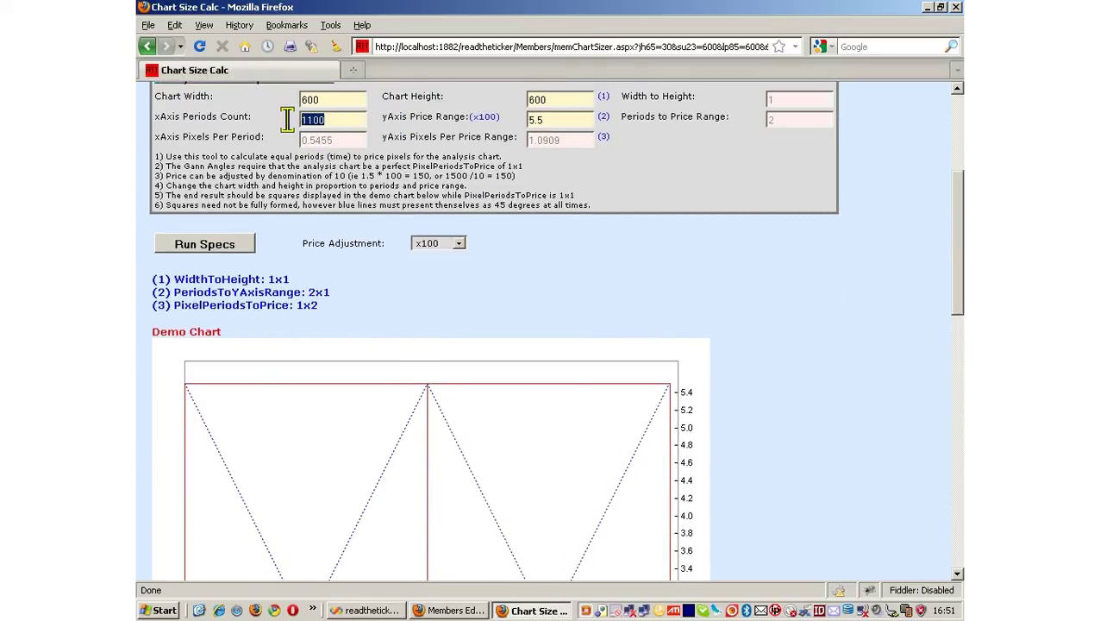
text(1200)
double_click(329, 98)
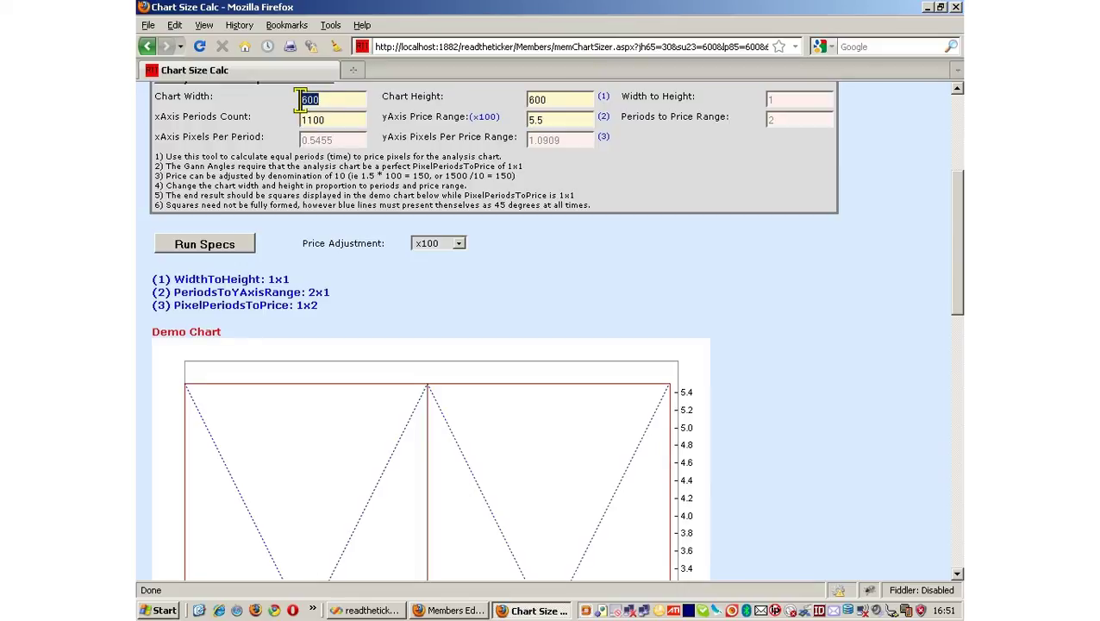
text(12)
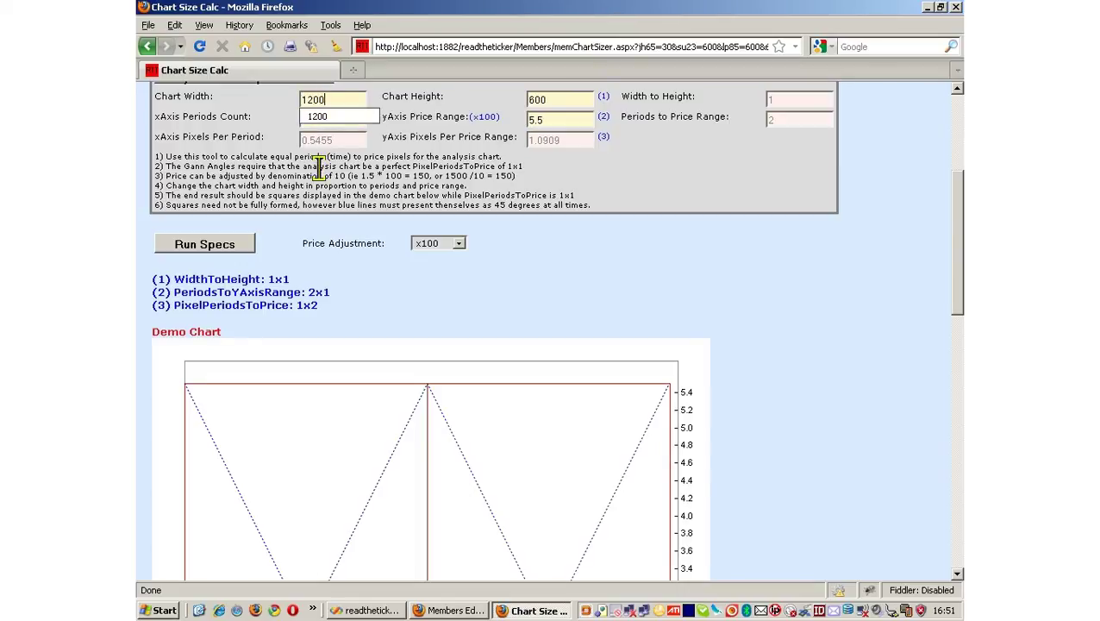
drag(582, 302, 217, 250)
click(218, 249)
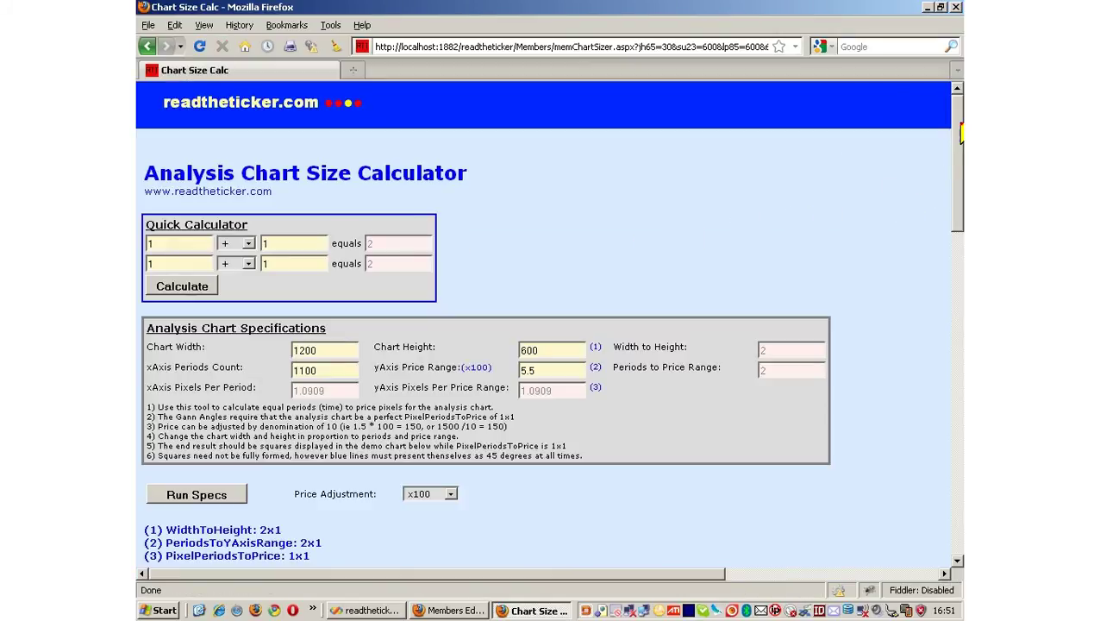
Confirm 1x1 PixelPeriodsToPrice for 1200x600, 1100 periods, 5.5 range, then return to display settings
drag(957, 129, 945, 208)
drag(312, 340, 284, 337)
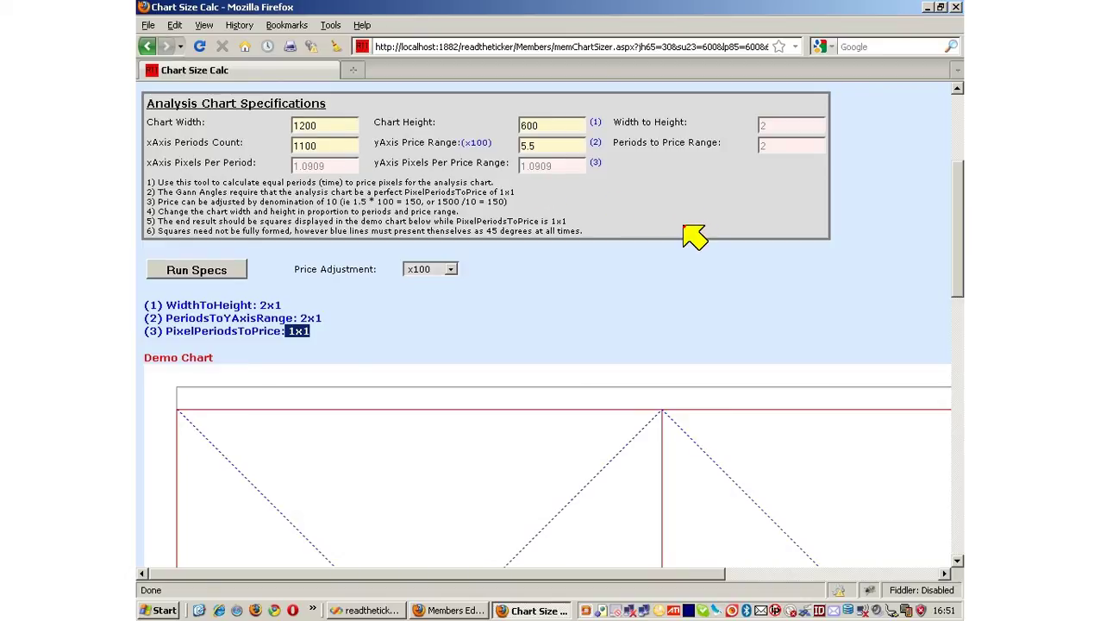
double_click(312, 125)
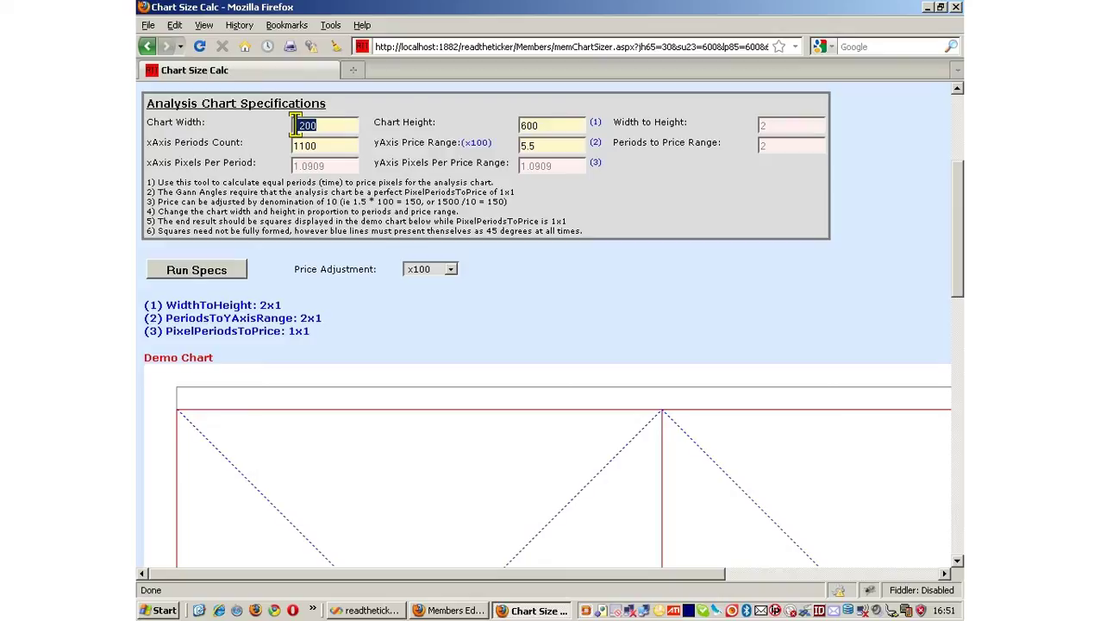
drag(556, 125, 521, 125)
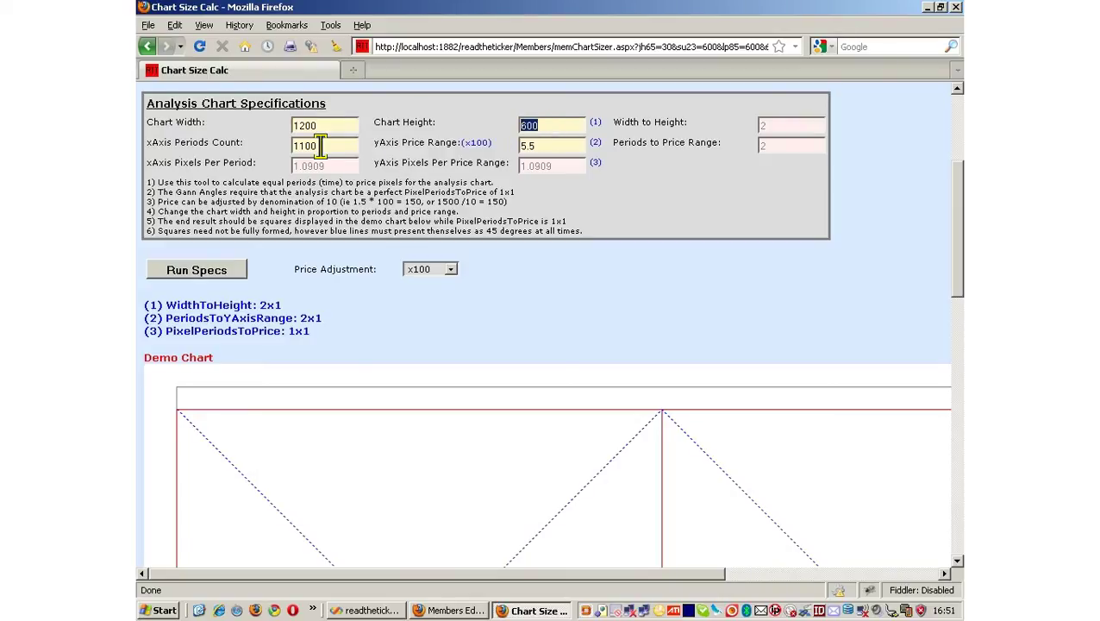
drag(318, 146, 283, 149)
drag(560, 145, 503, 145)
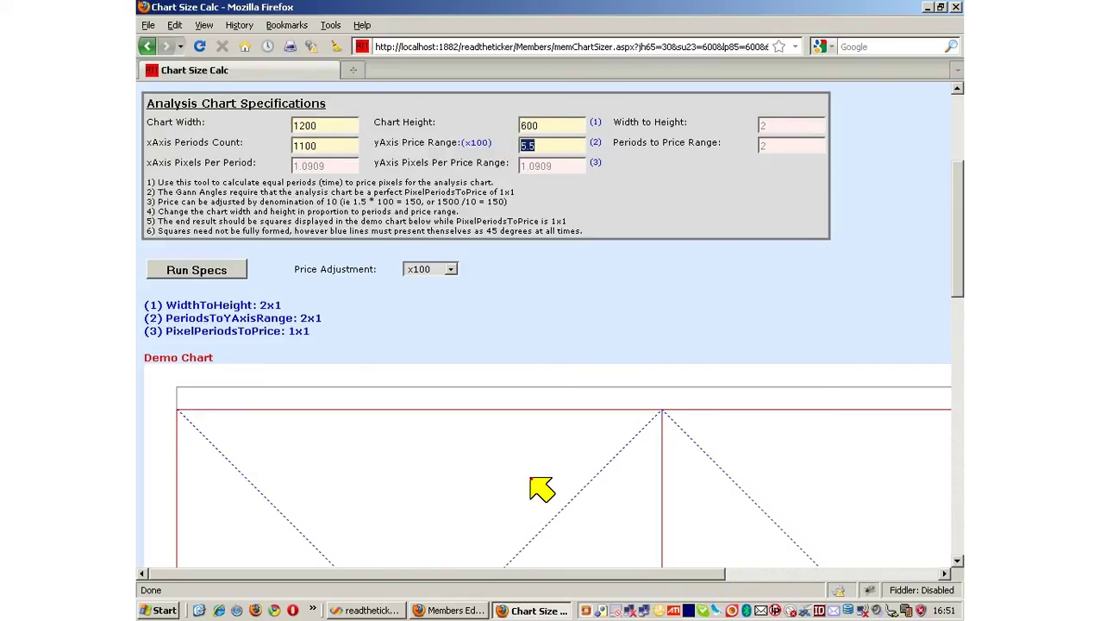
click(483, 609)
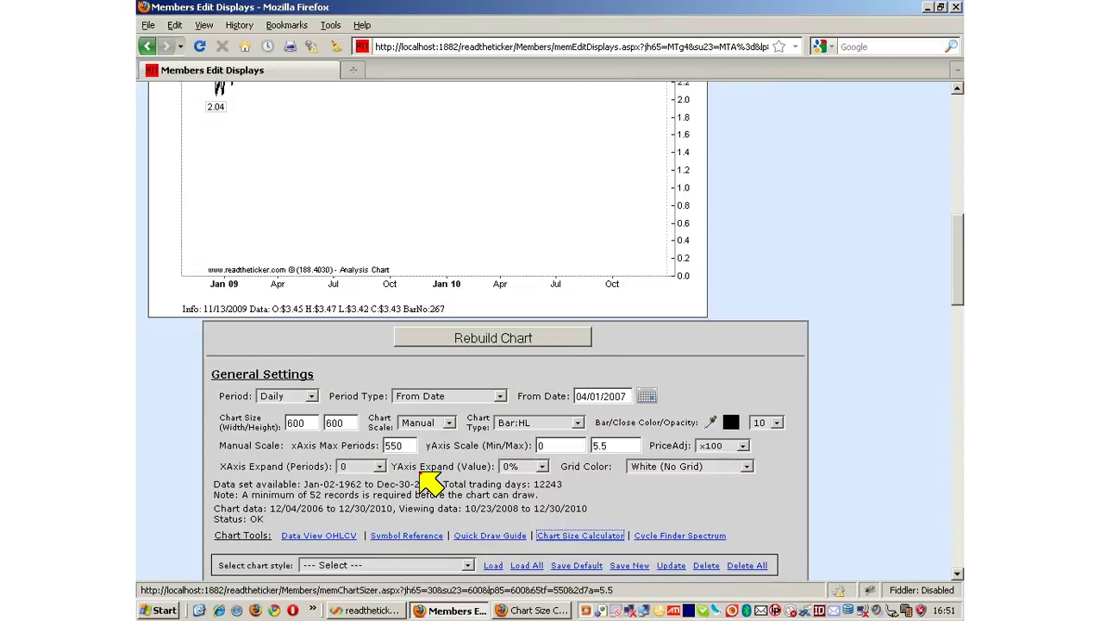
Set xAxis Max Periods to 1100 and chart width to 1200, then rebuild
drag(402, 445, 372, 445)
text(1100)
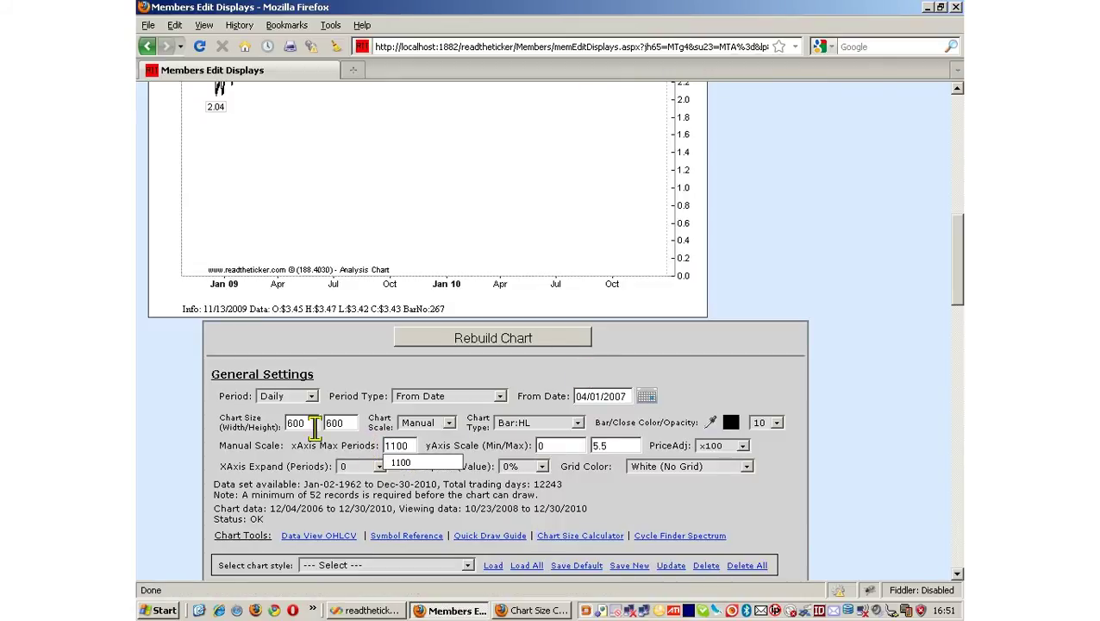
drag(316, 423, 280, 423)
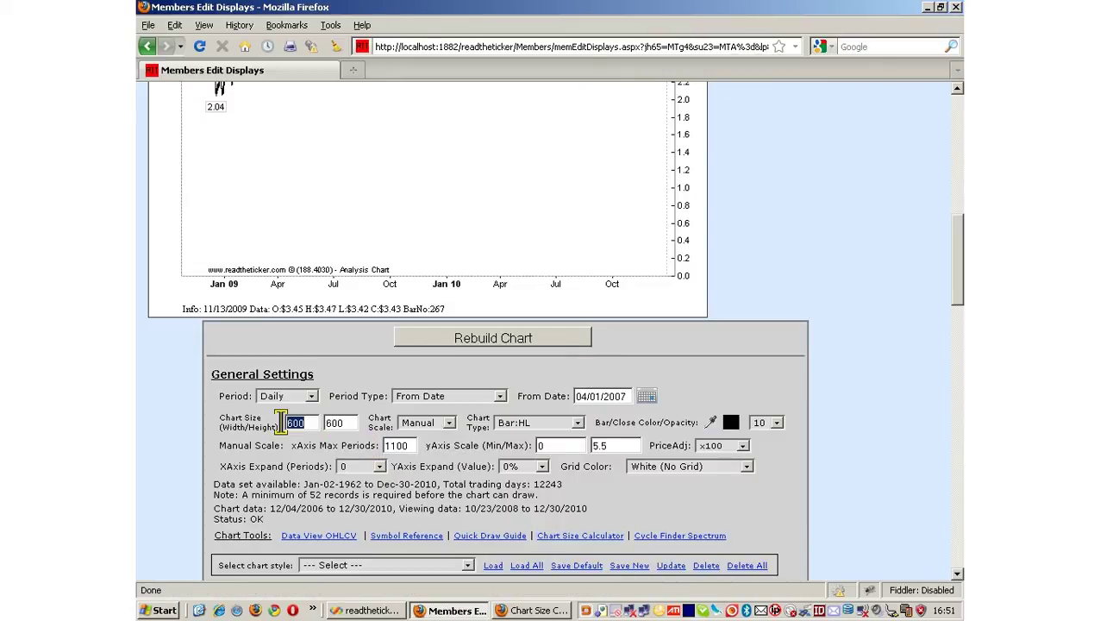
text(1200)
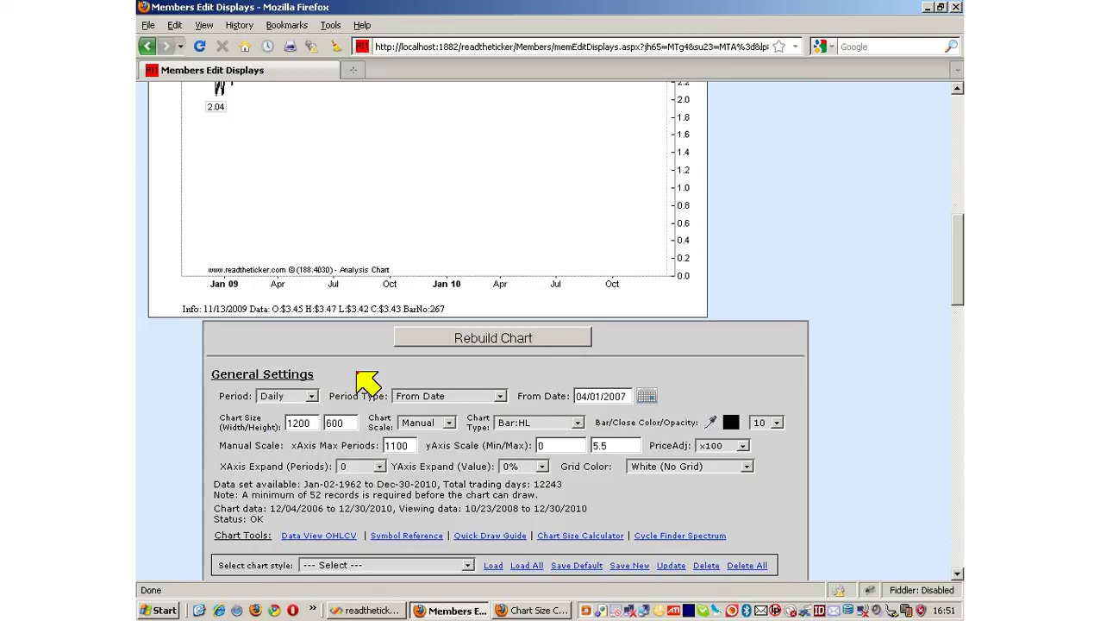
click(463, 340)
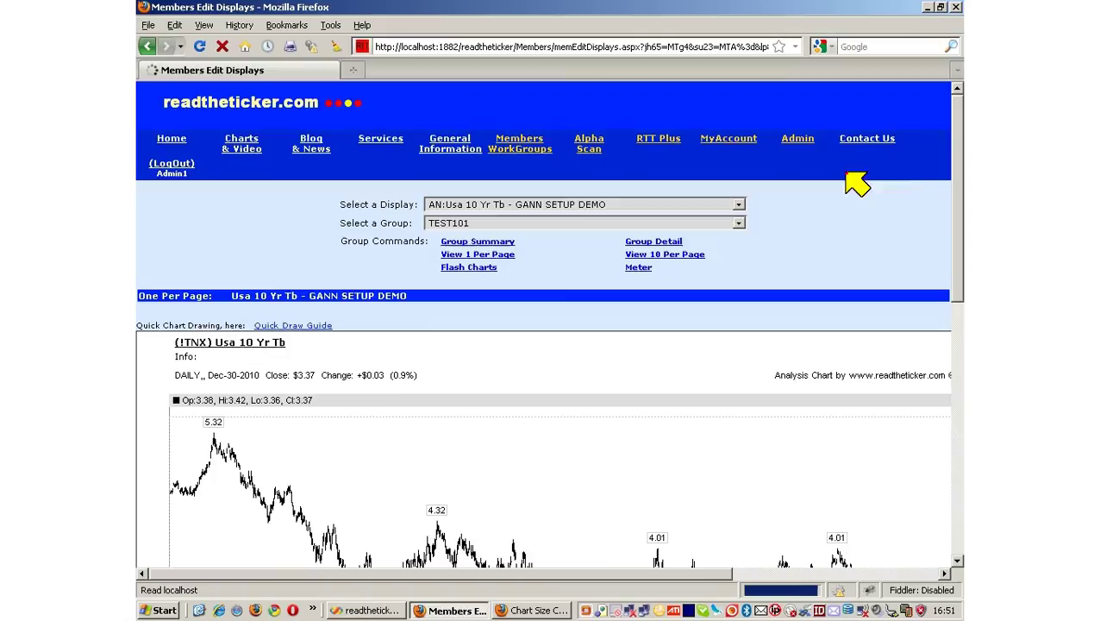
Scroll to the chart statistics showing 1x1 pixels-to-price and 2x1 width-to-height
drag(959, 117, 959, 163)
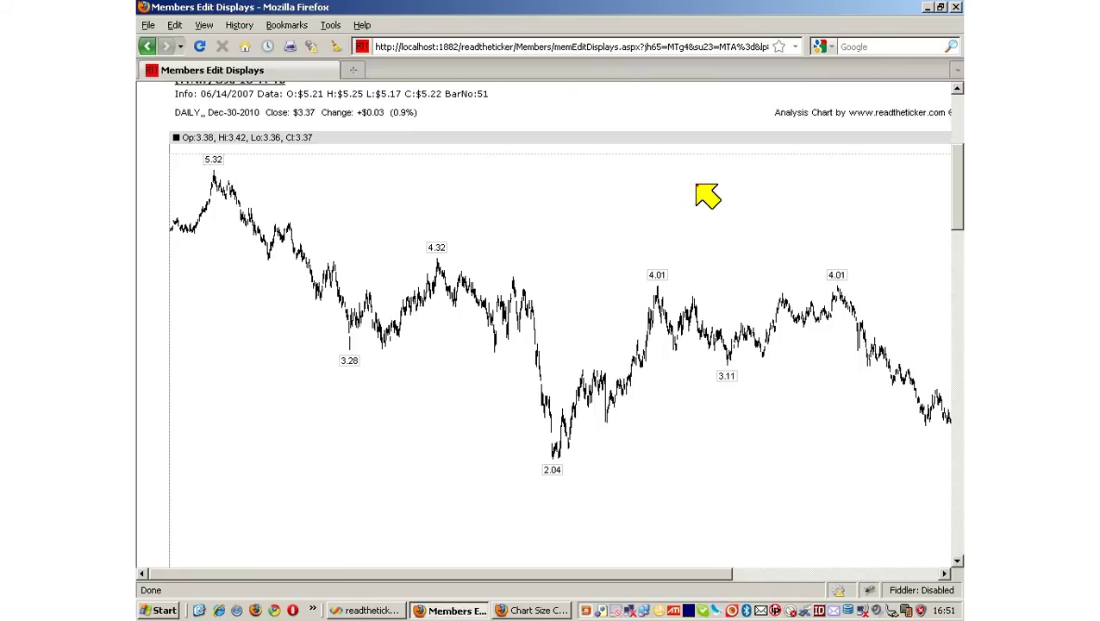
drag(958, 167, 958, 227)
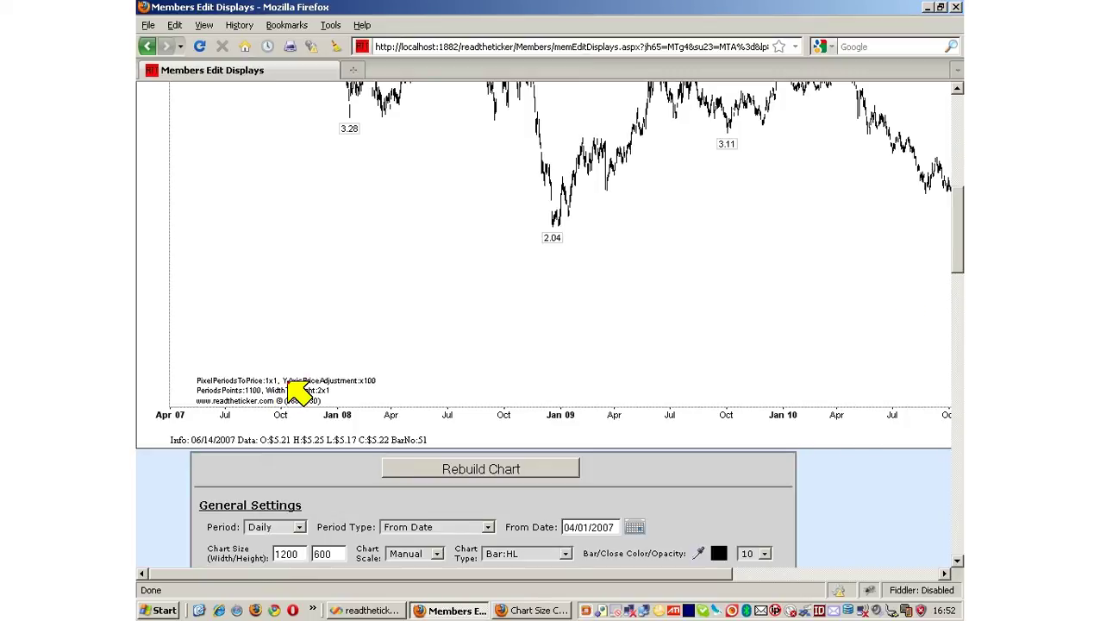
drag(959, 238, 959, 194)
scroll(550, 285, down, 2)
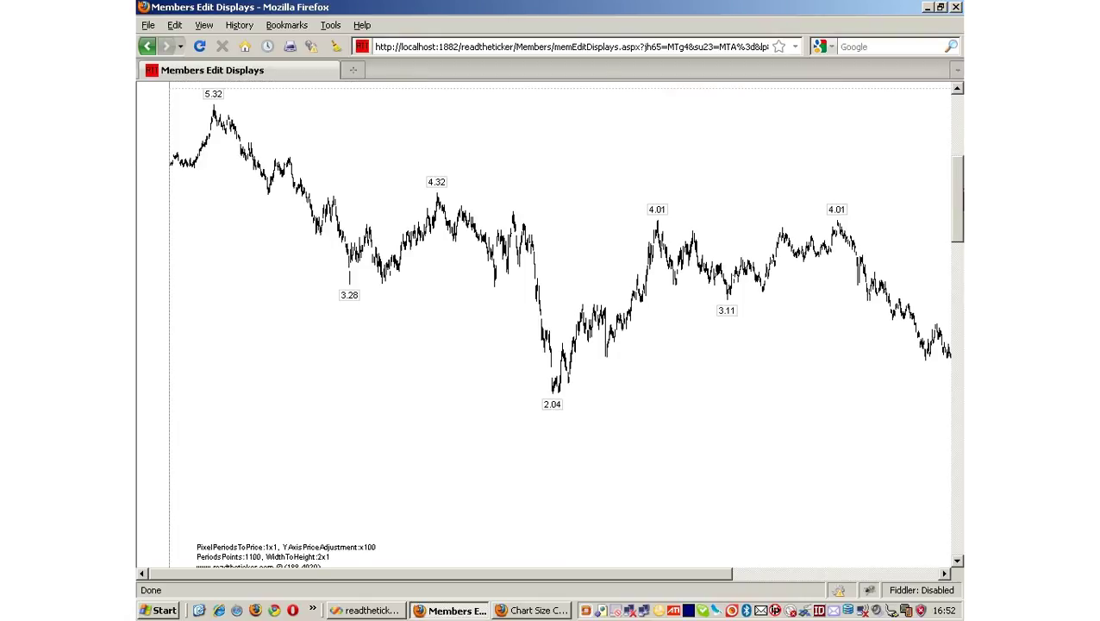
drag(712, 574, 751, 496)
drag(955, 226, 955, 286)
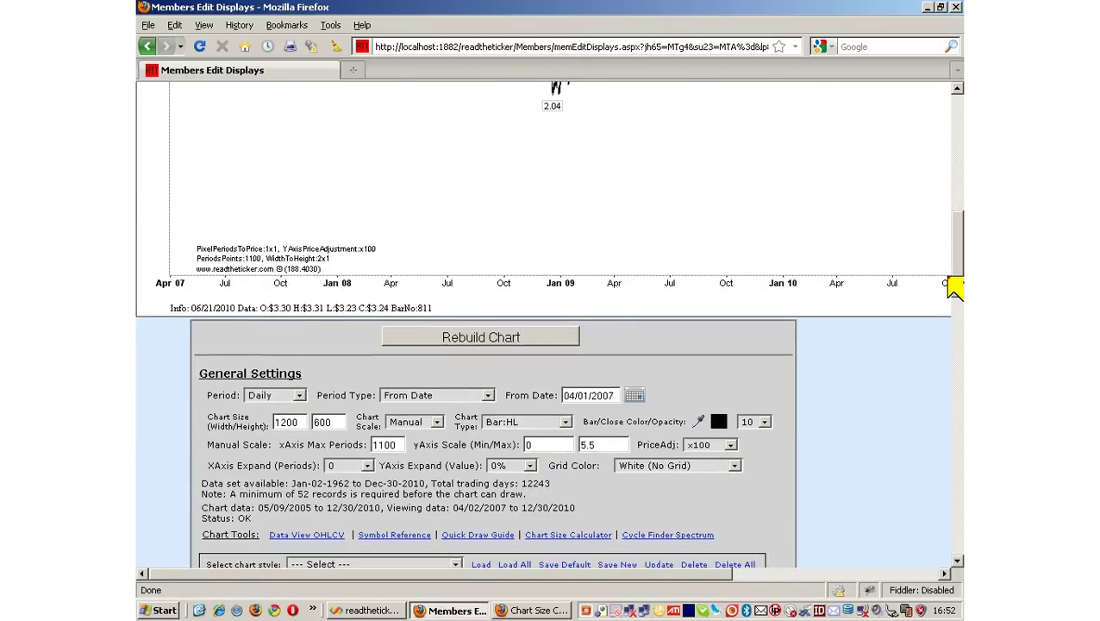
Change the chart width to 900 and height to 450, then rebuild the chart
double_click(297, 421)
text(900)
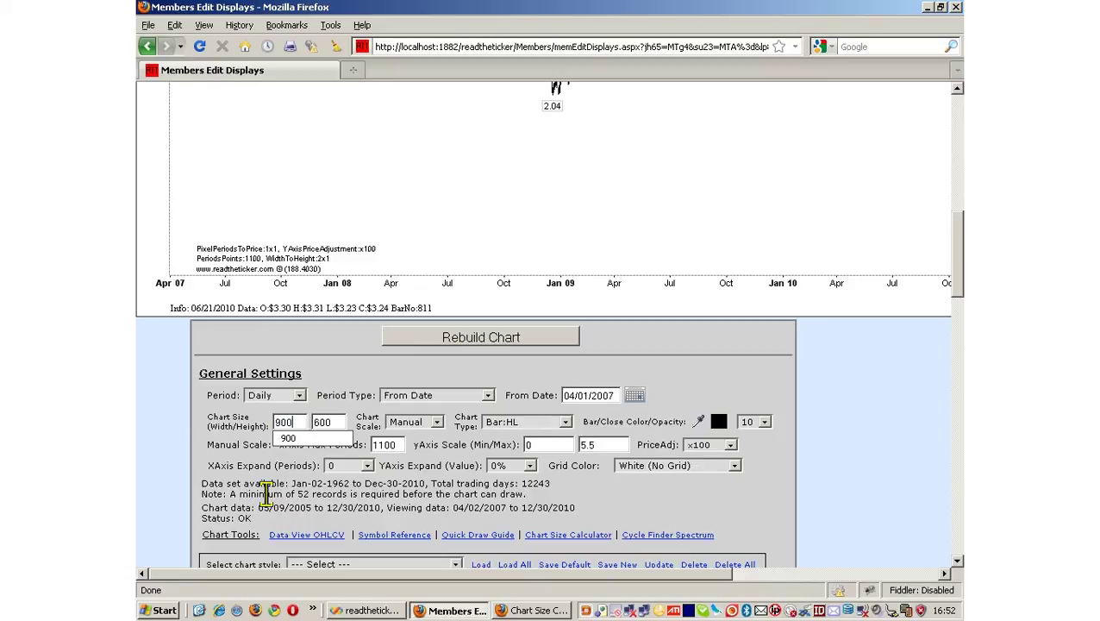
key(Tab)
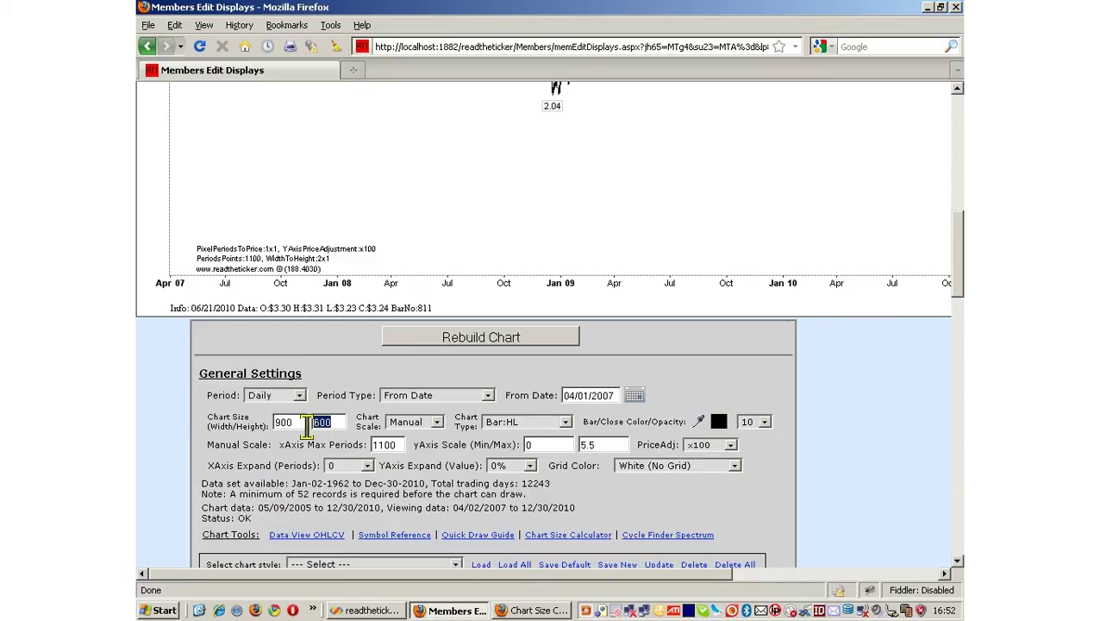
text(450)
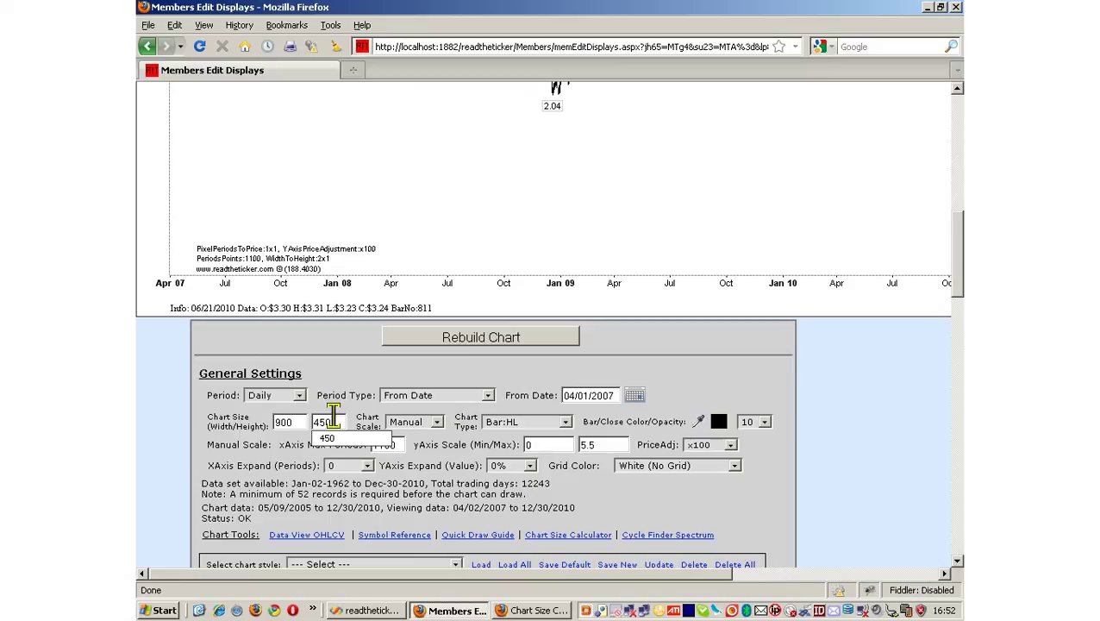
click(466, 343)
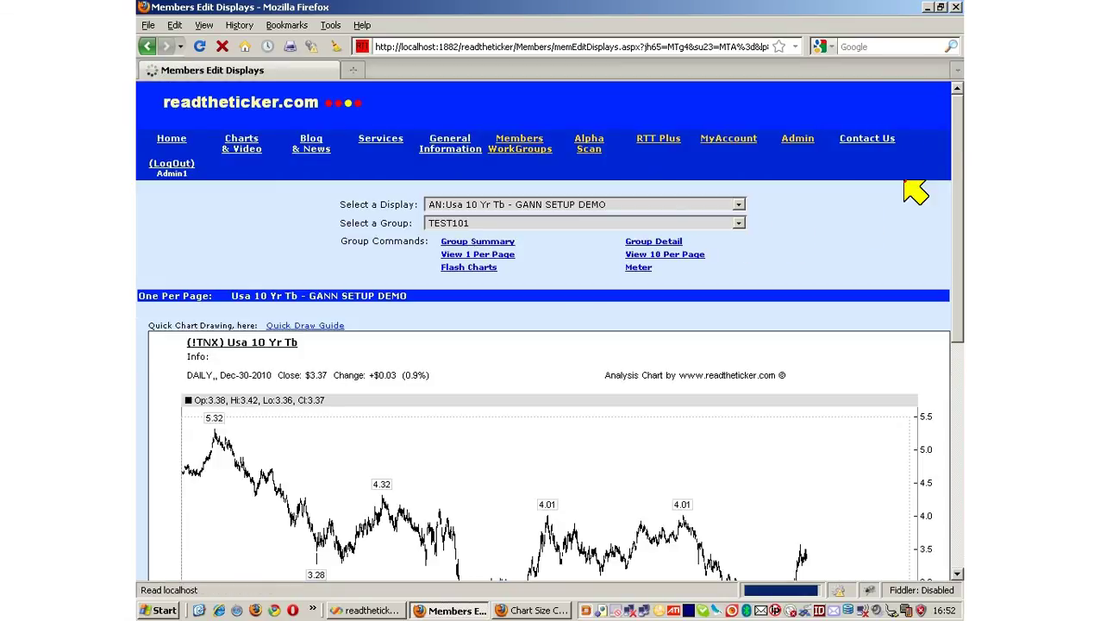
scroll(957, 136, down, 3)
scroll(955, 204, down, 4)
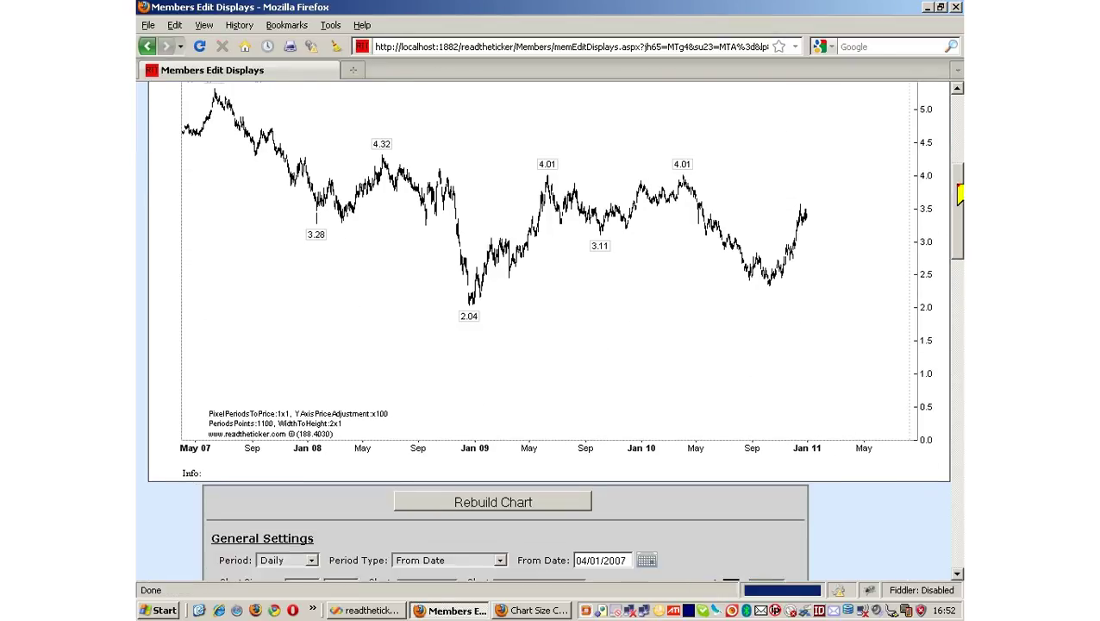
scroll(955, 204, up, 1)
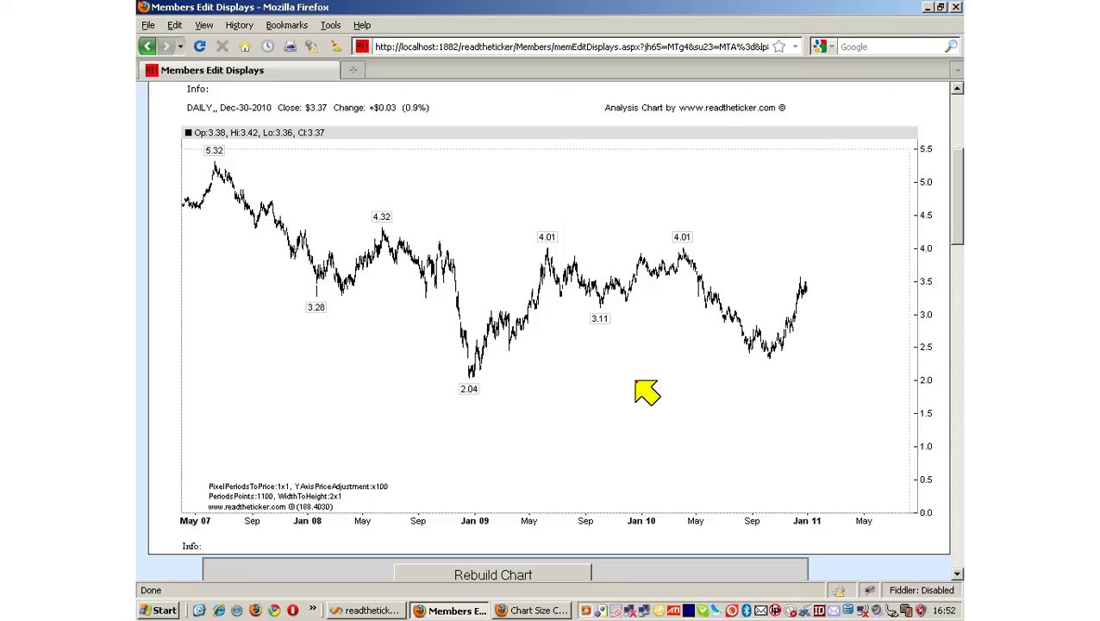
In Chart Size Calc, enter 900 by 450 and run the specs
click(531, 610)
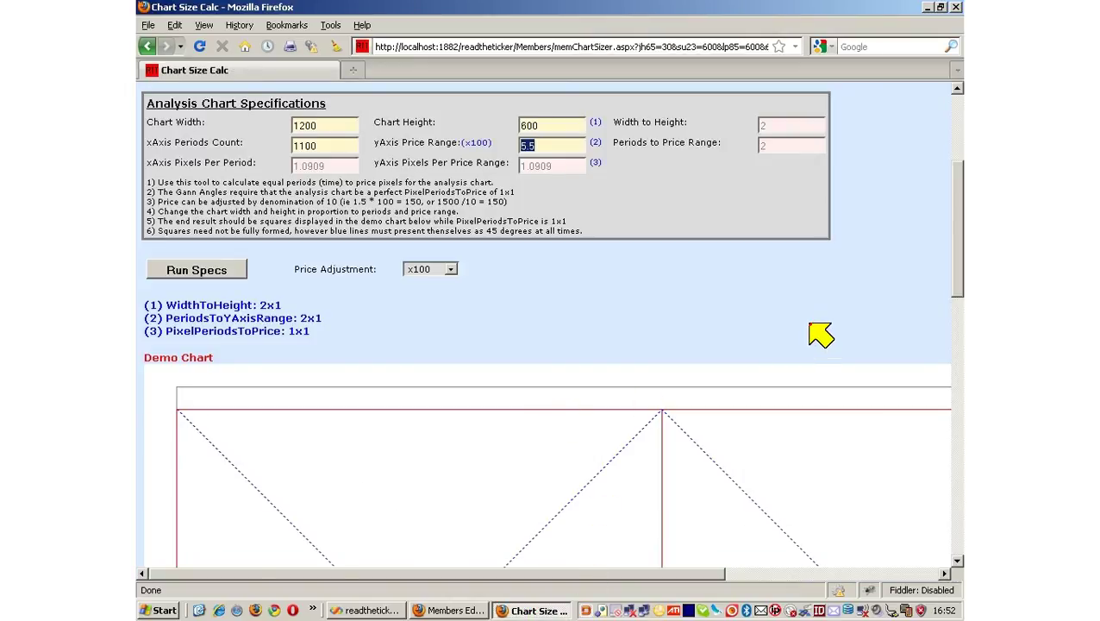
drag(340, 127, 274, 128)
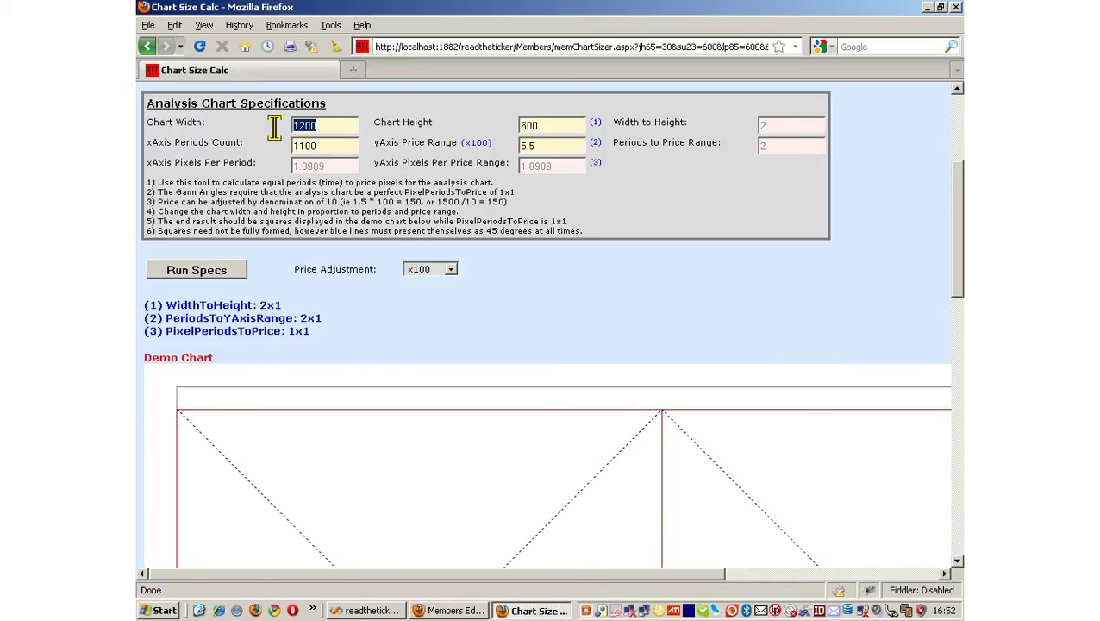
text(900)
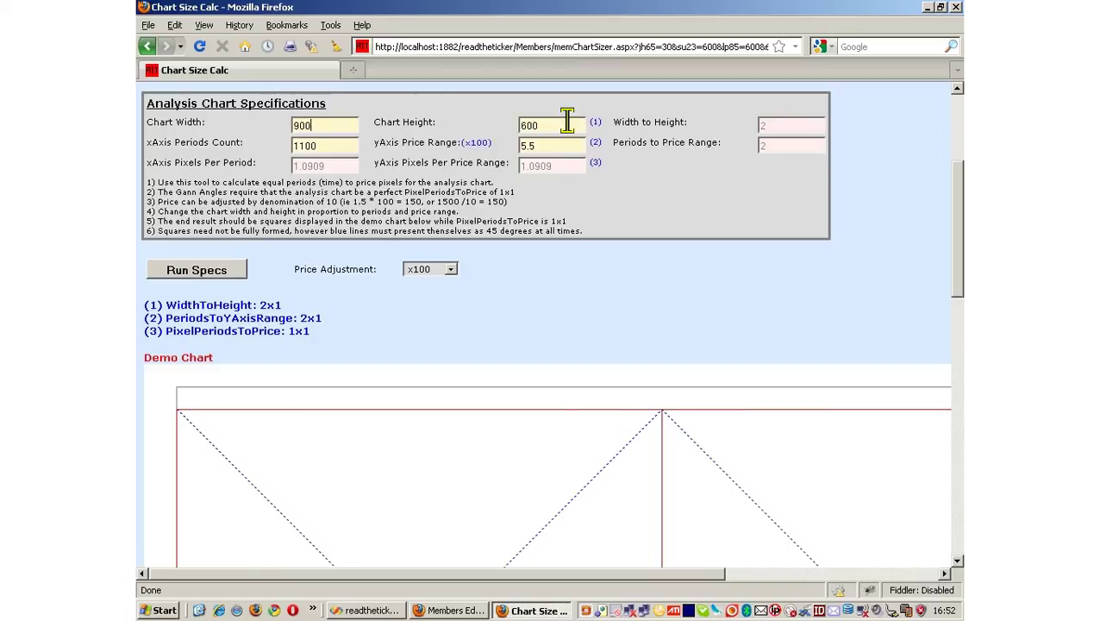
drag(565, 126, 517, 134)
click(229, 271)
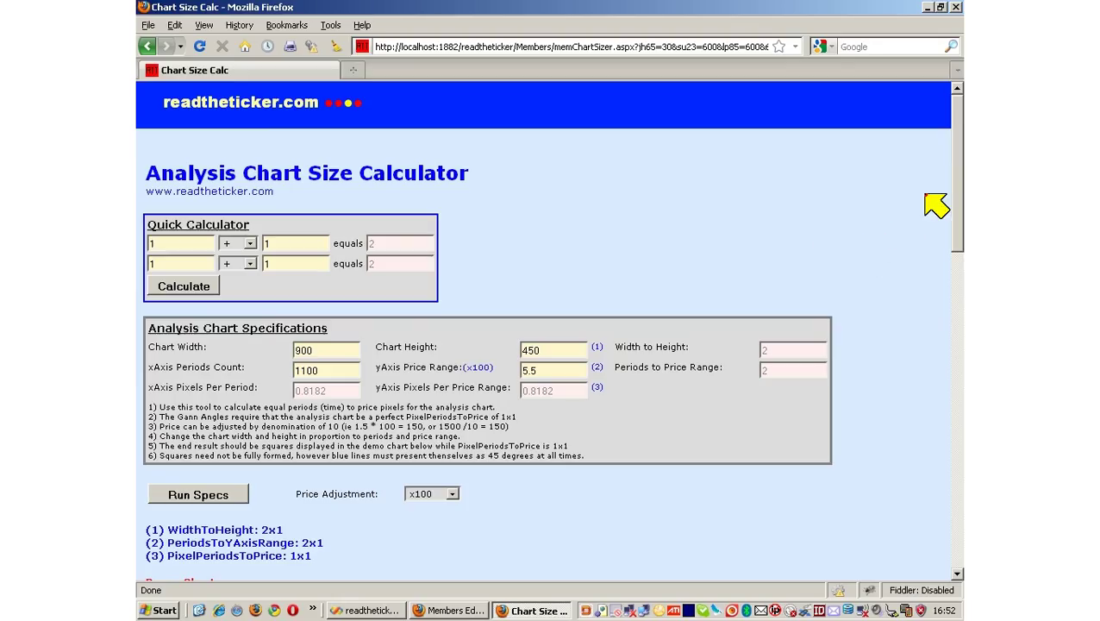
Review the 1x1 pixels-to-price result for 1100 periods and close the calculator
drag(952, 148, 954, 275)
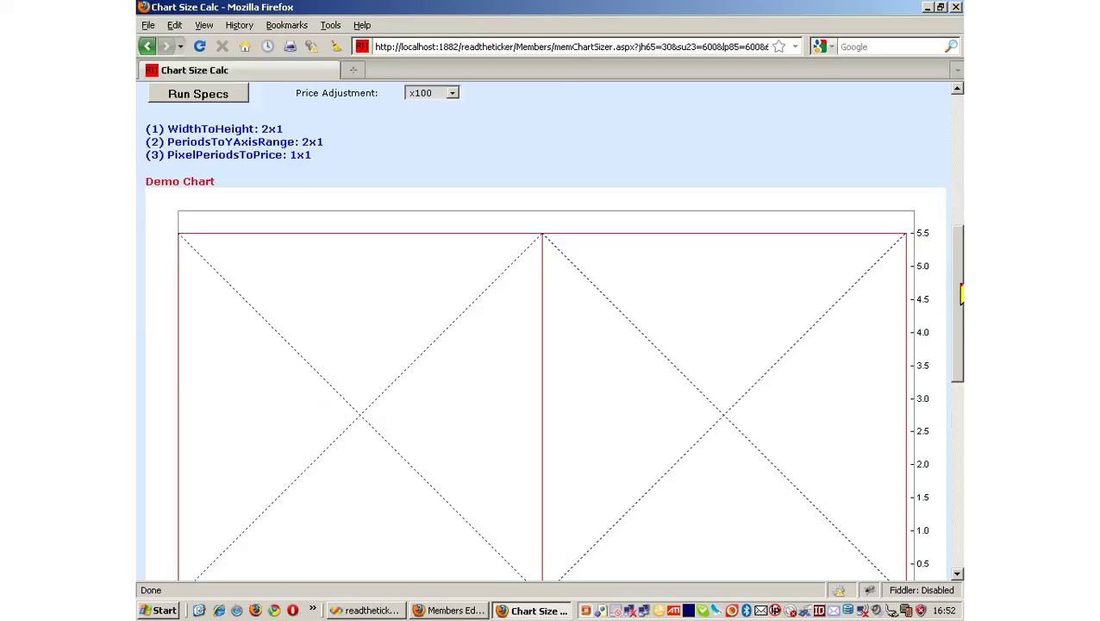
drag(961, 294, 958, 189)
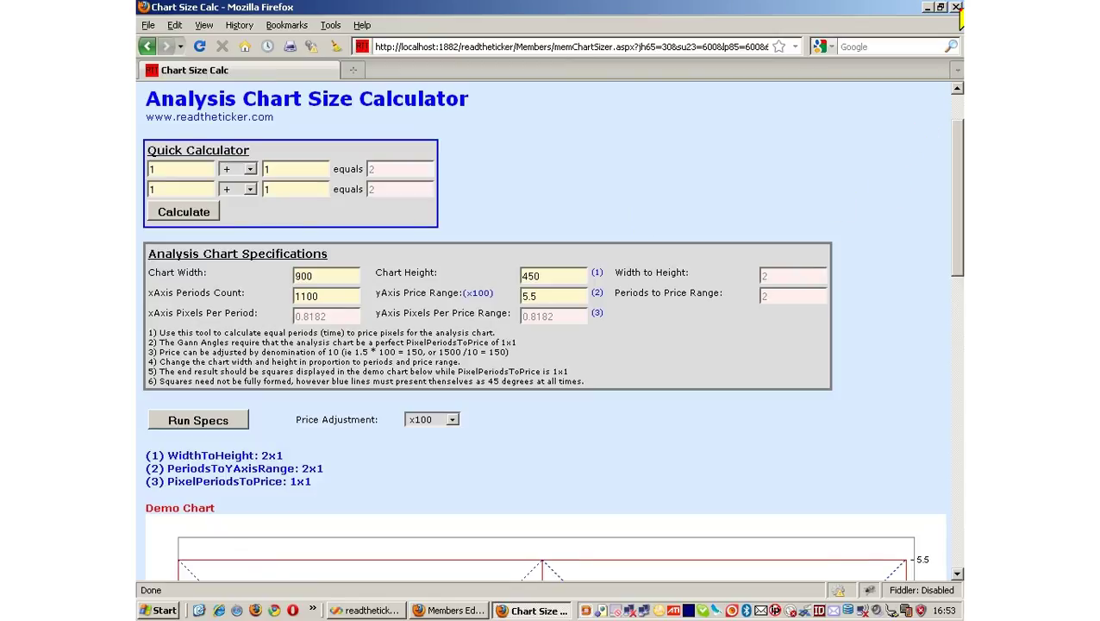
click(957, 8)
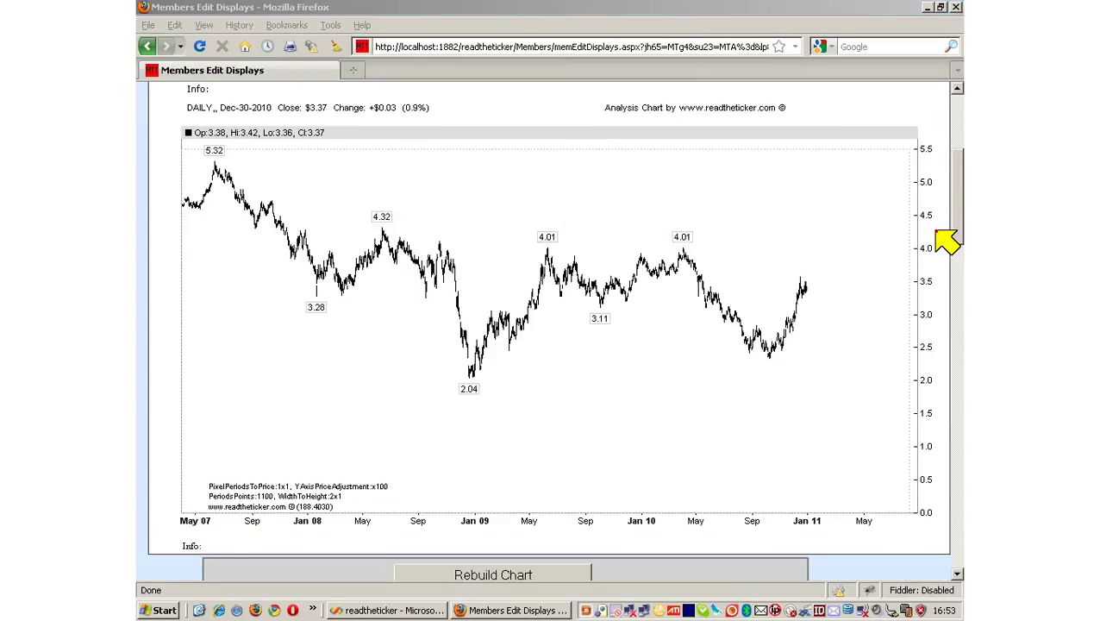
scroll(894, 290, down, 1)
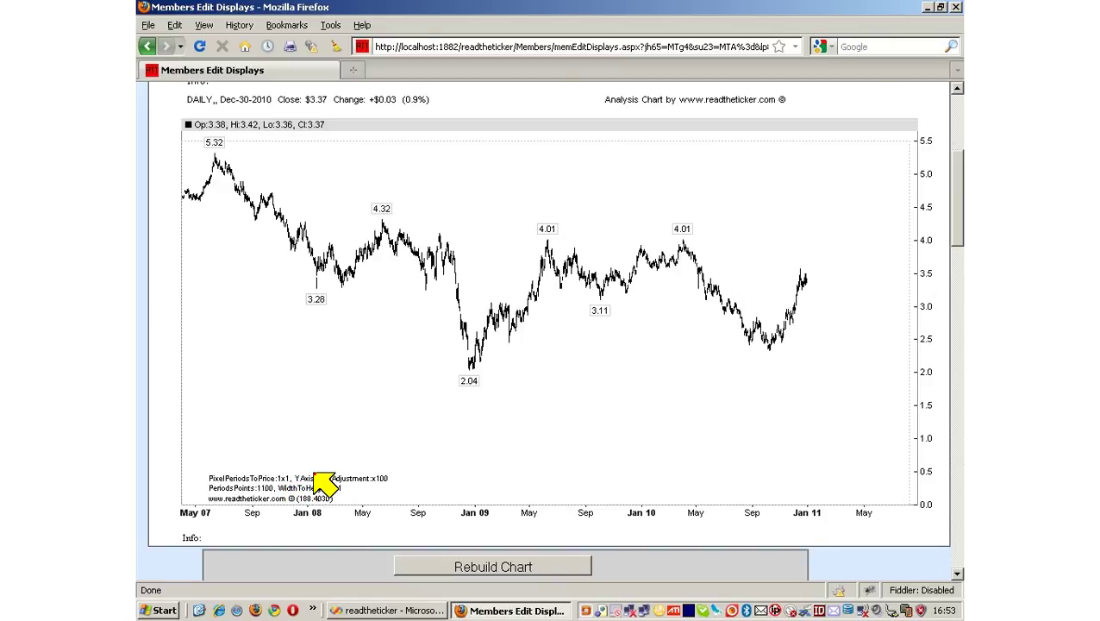
click(301, 403)
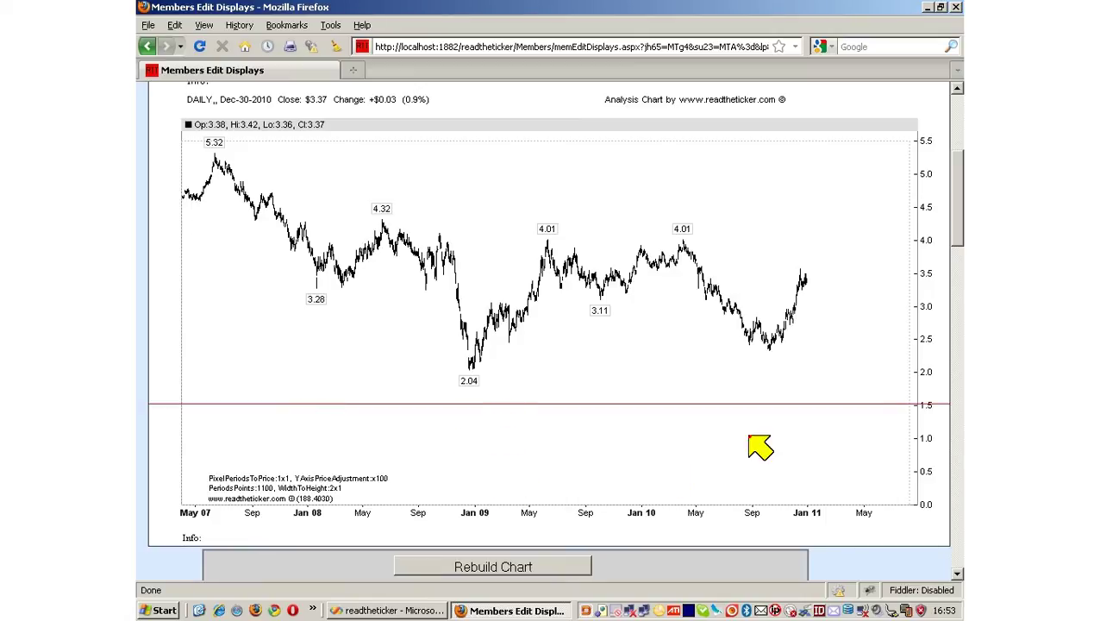
click(814, 407)
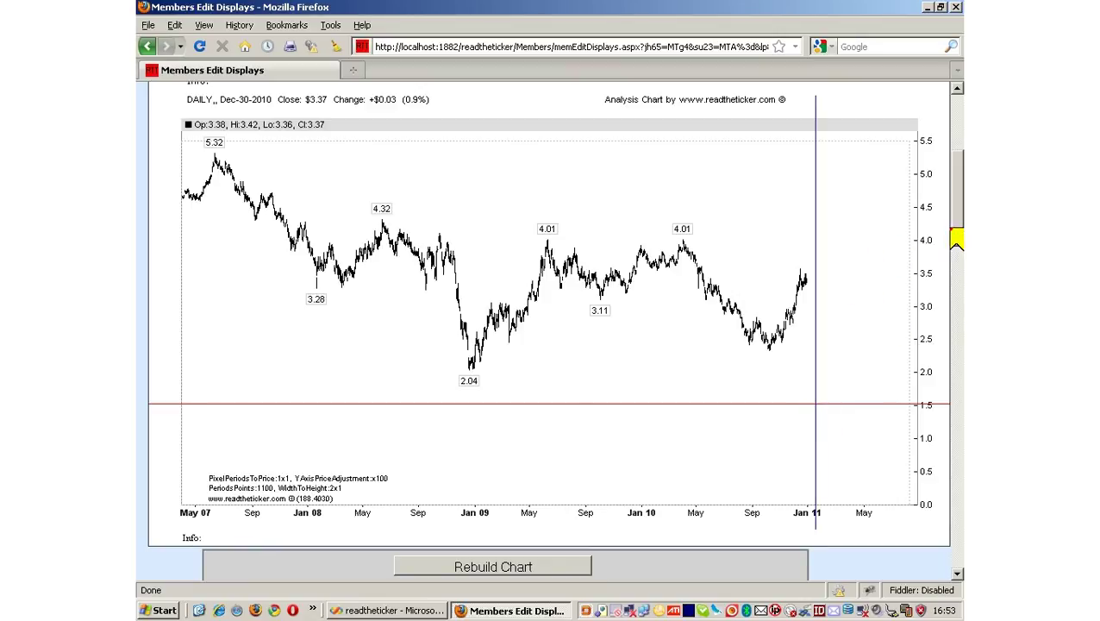
drag(958, 233, 956, 282)
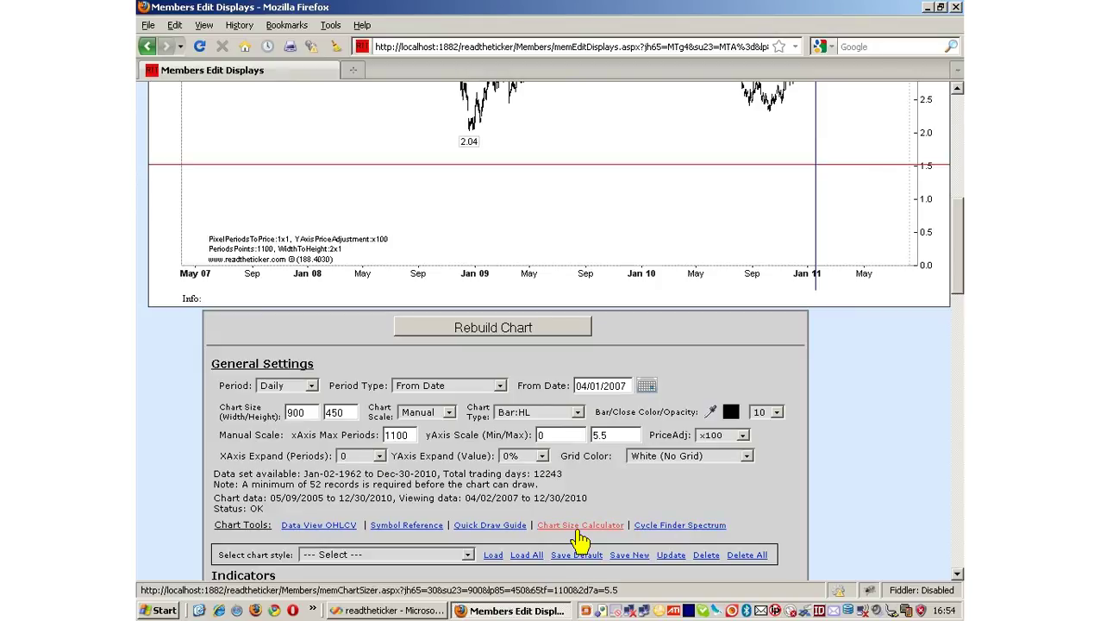
drag(958, 265, 958, 216)
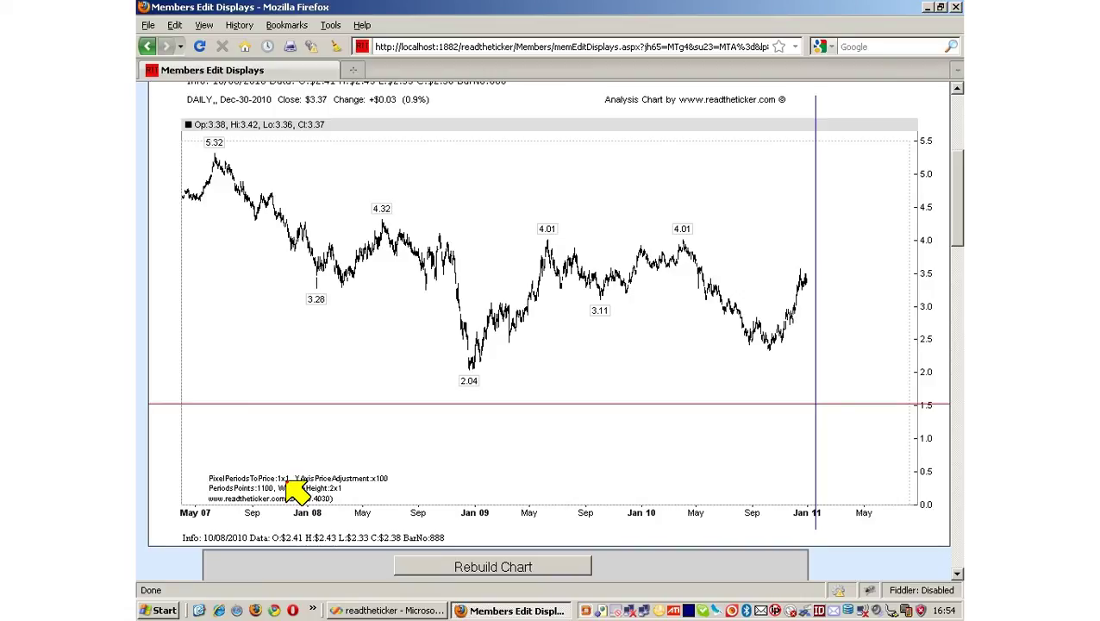
click(441, 450)
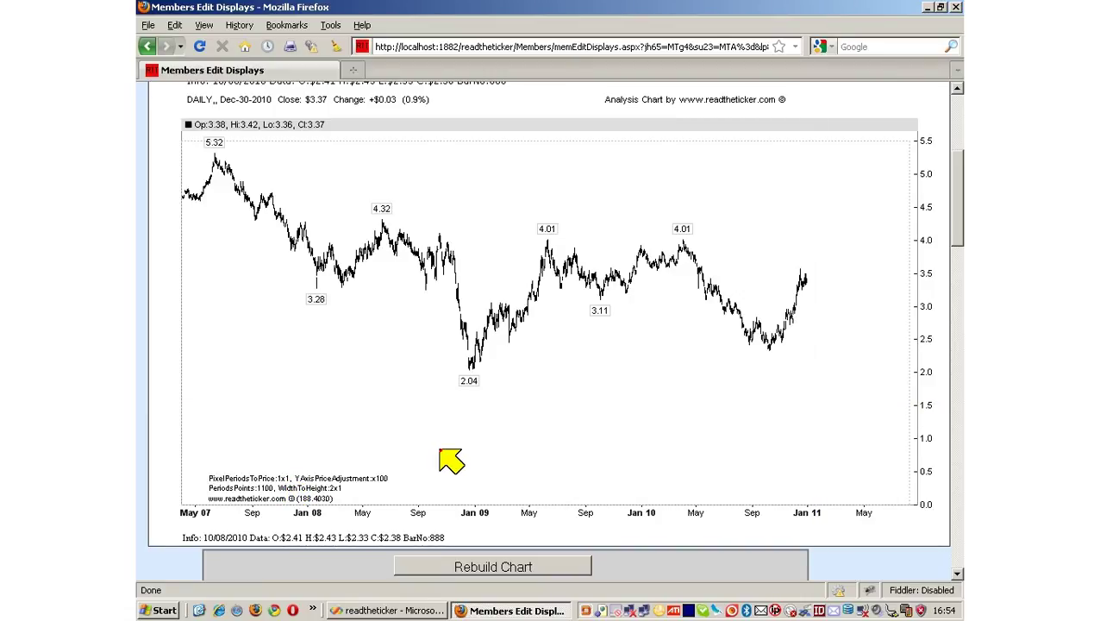